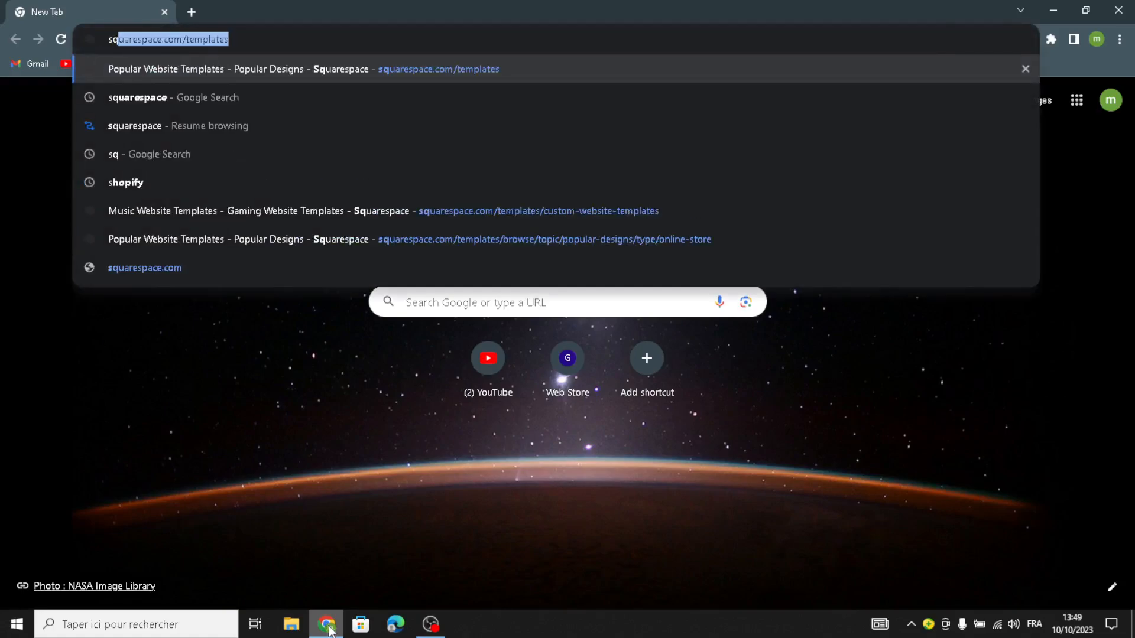
# - Search Google for squarespace, go to the official Squarespace website and open its template gallery
pyautogui.click(161, 99)
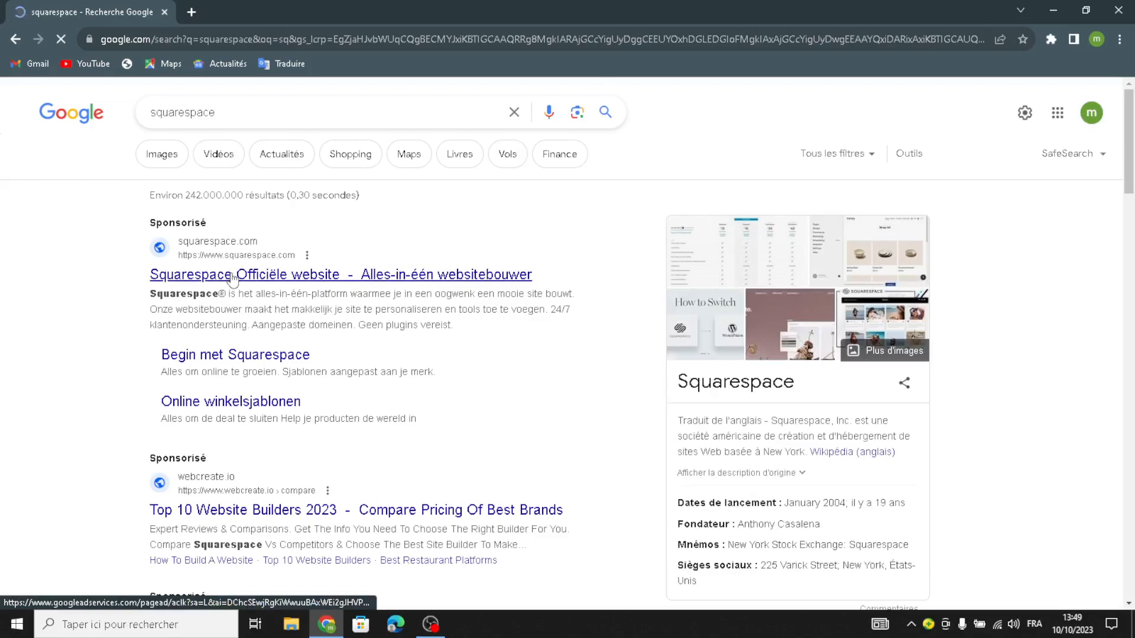
pyautogui.click(232, 275)
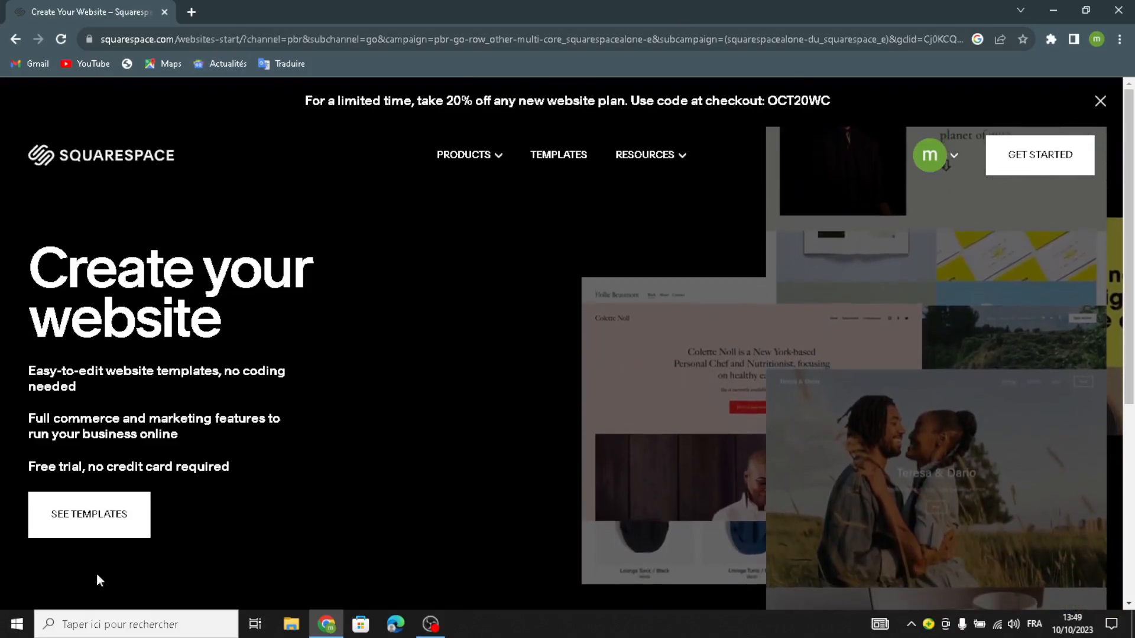
pyautogui.click(90, 514)
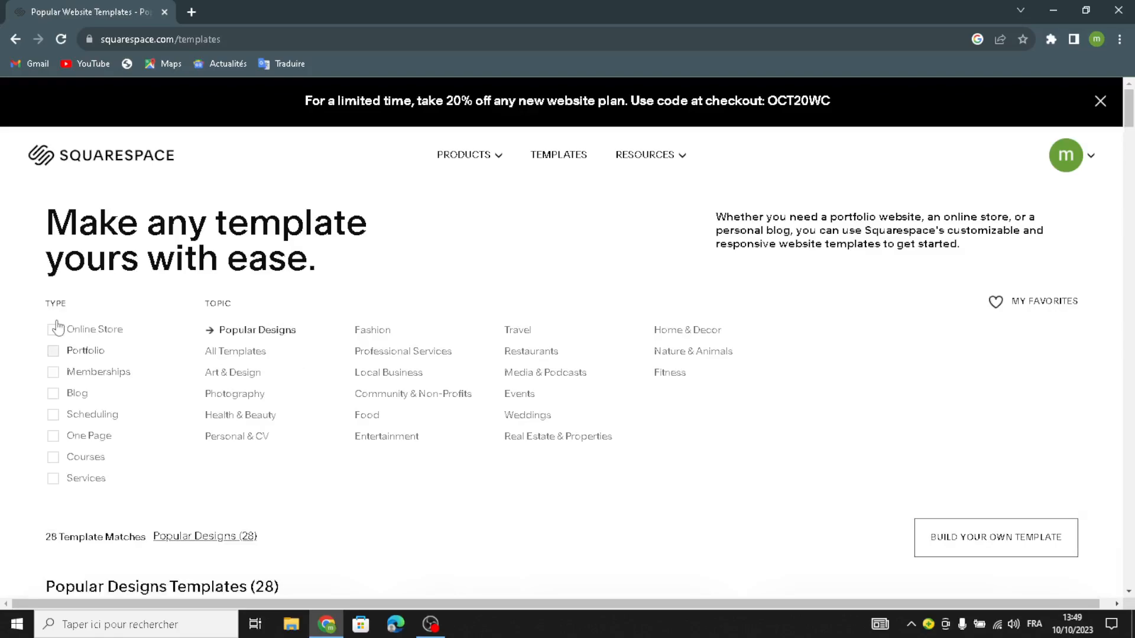
# - Filter the website templates by the Online Store type and the Entertainment topic
pyautogui.click(54, 333)
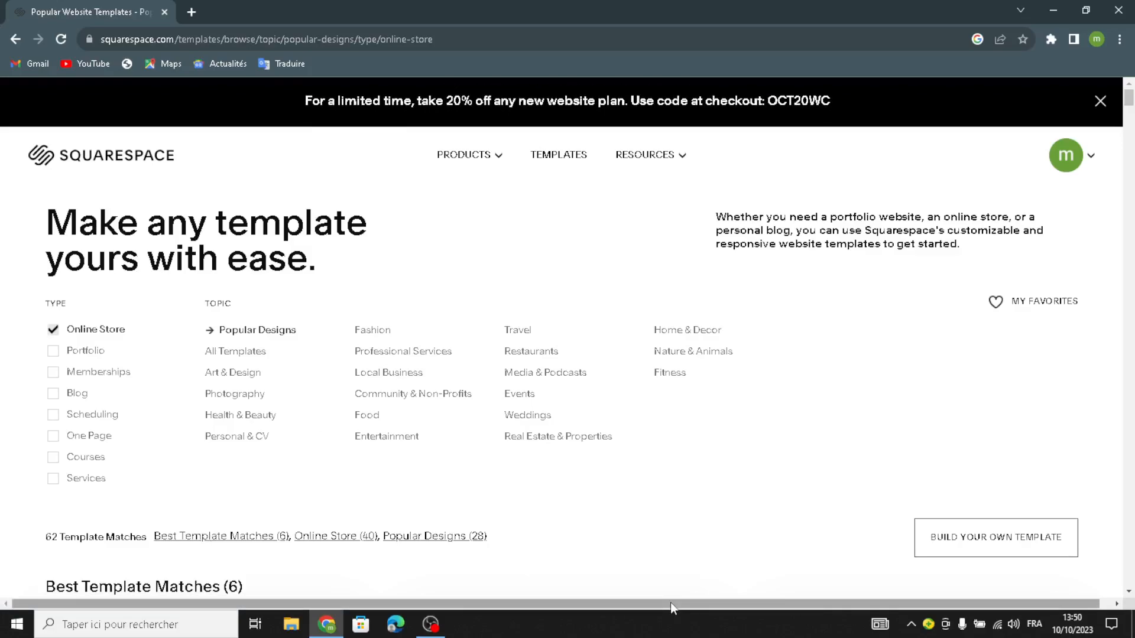
pyautogui.click(399, 437)
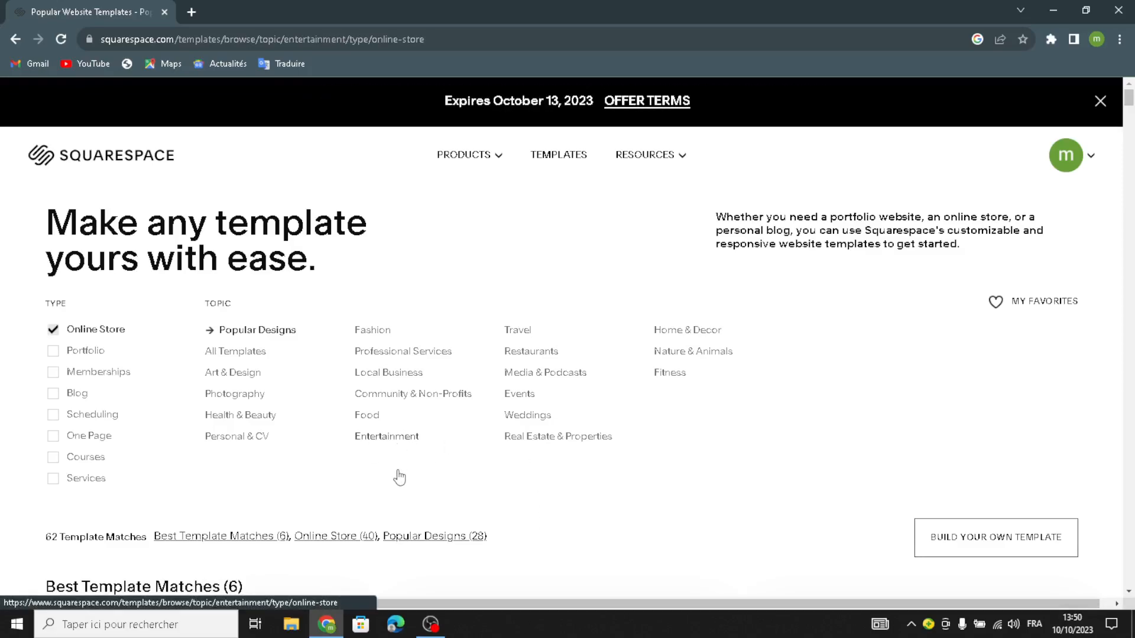
# - Start building a custom website template from the "Build your own template" offer below the filtered templates
pyautogui.scroll(-2, 496, 361)
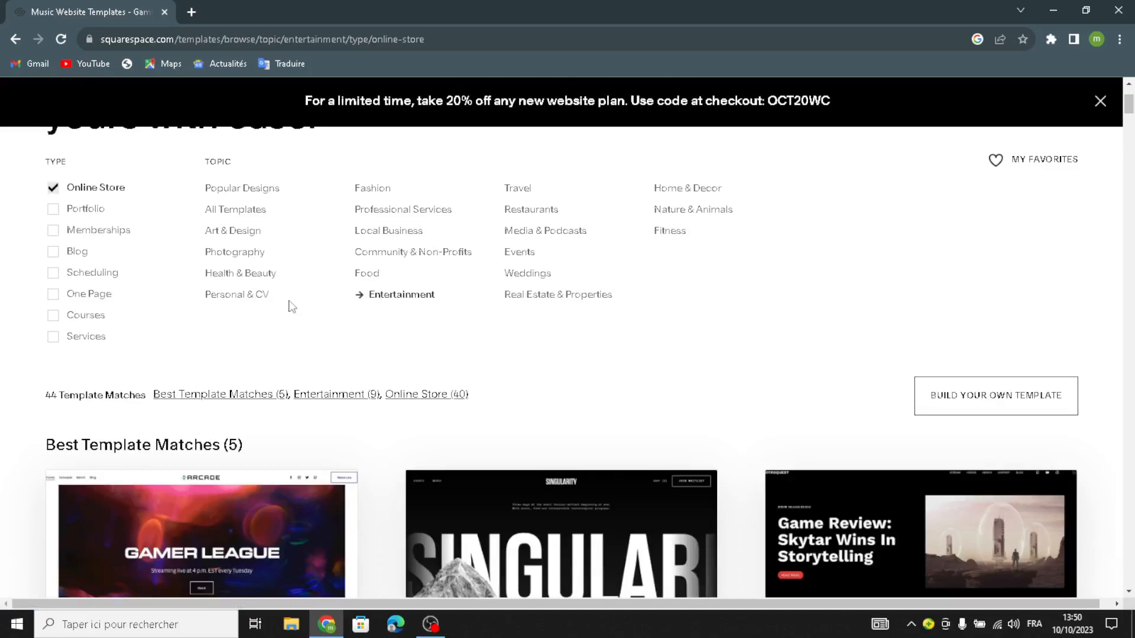
pyautogui.scroll(-5, 473, 417)
pyautogui.scroll(-1, 719, 468)
pyautogui.scroll(-3, 530, 370)
pyautogui.scroll(-3, 531, 373)
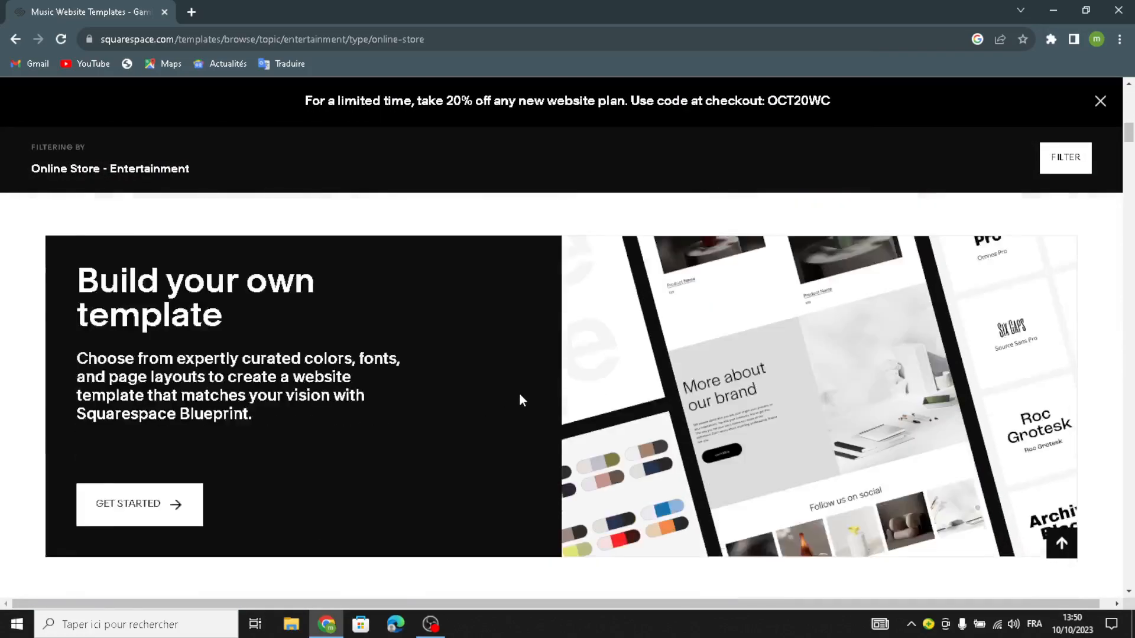
pyautogui.scroll(-1, 355, 325)
pyautogui.click(152, 431)
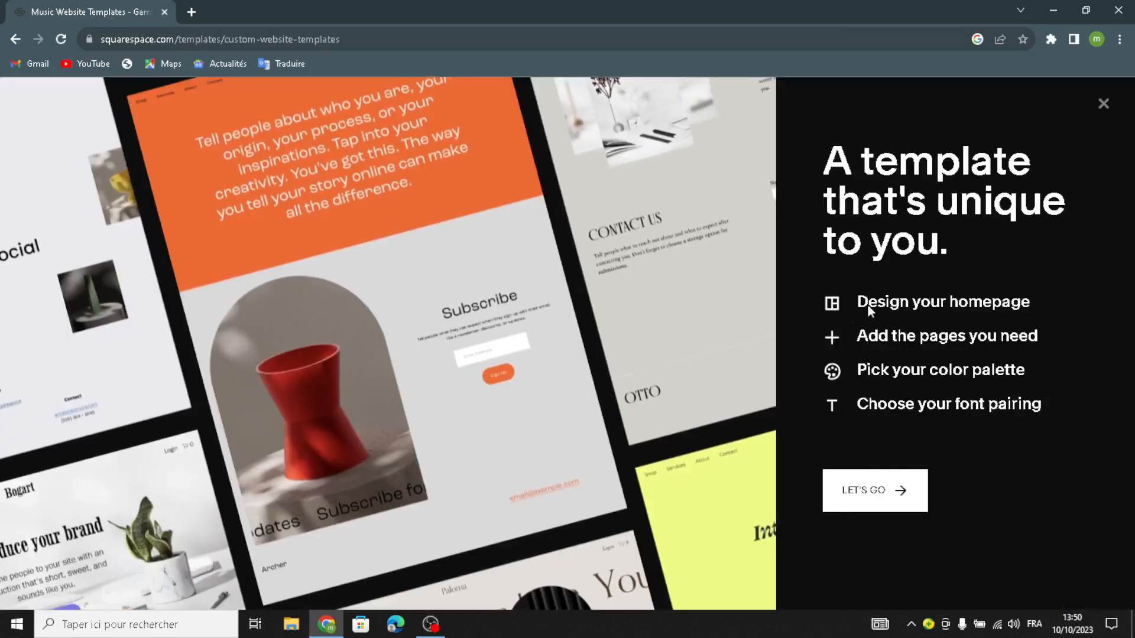
pyautogui.click(867, 477)
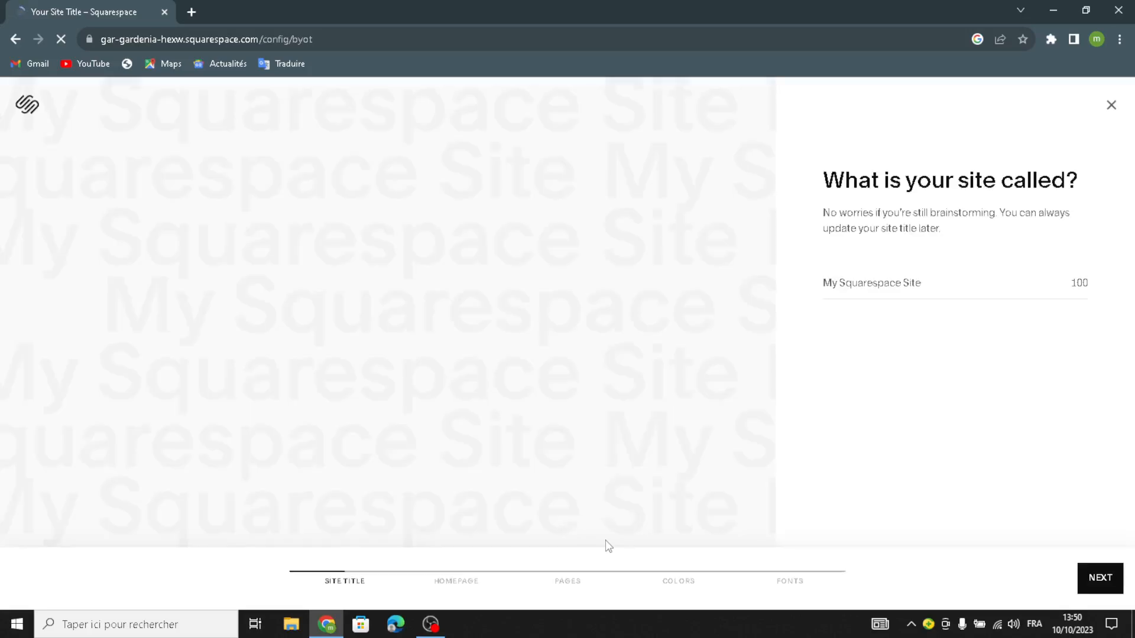
# - Name the site "CampHike Gear" and continue to the homepage setup
pyautogui.click(878, 288)
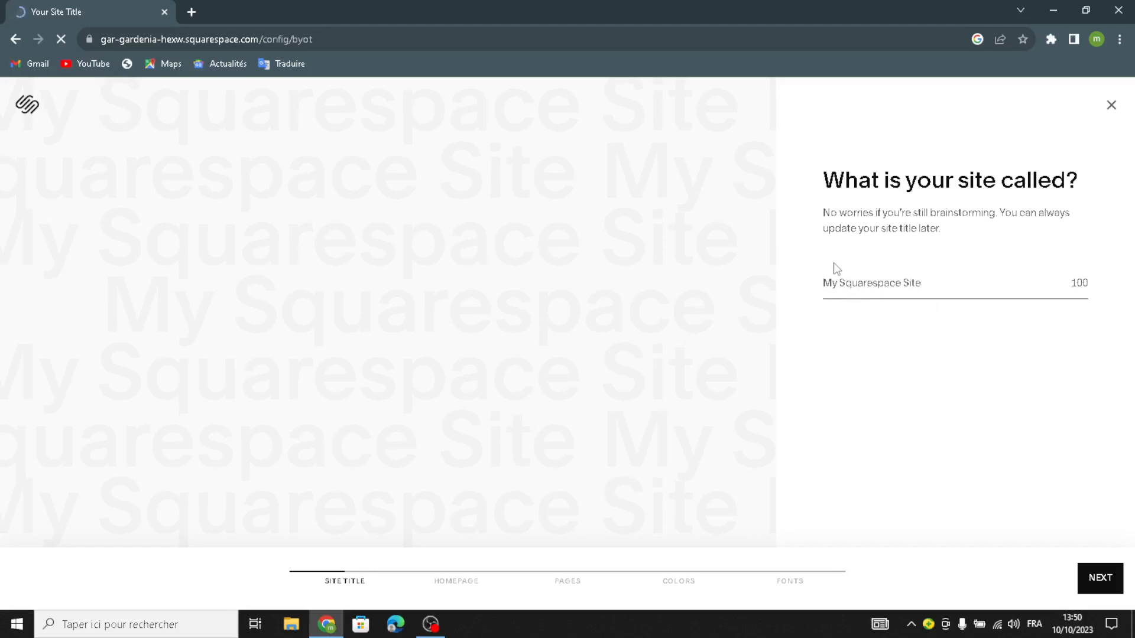
pyautogui.write('CampHike Gear')
pyautogui.click(1100, 578)
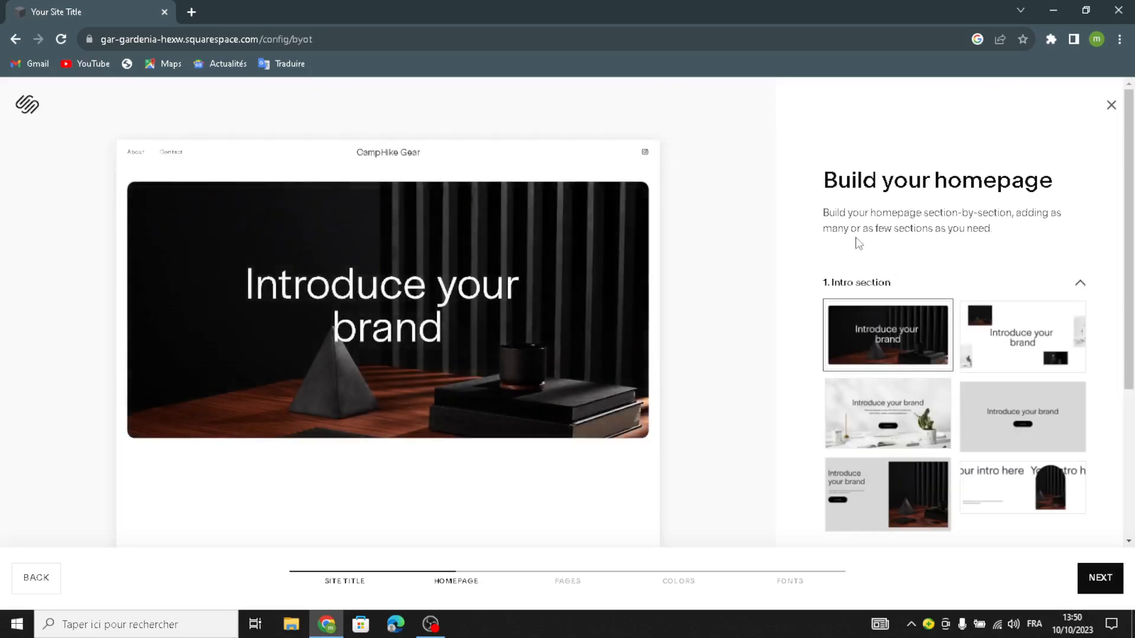
# - Choose the plain grey intro layout with a centred button and the "Shop our product" layout with the arched photo
pyautogui.scroll(-1, 1002, 293)
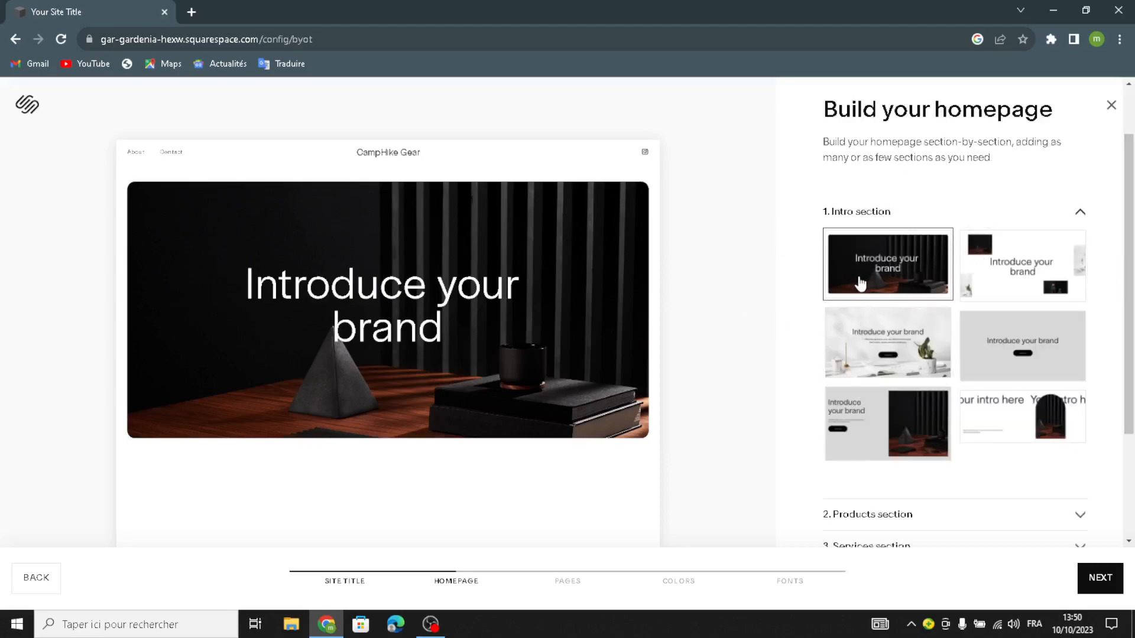
pyautogui.click(1005, 334)
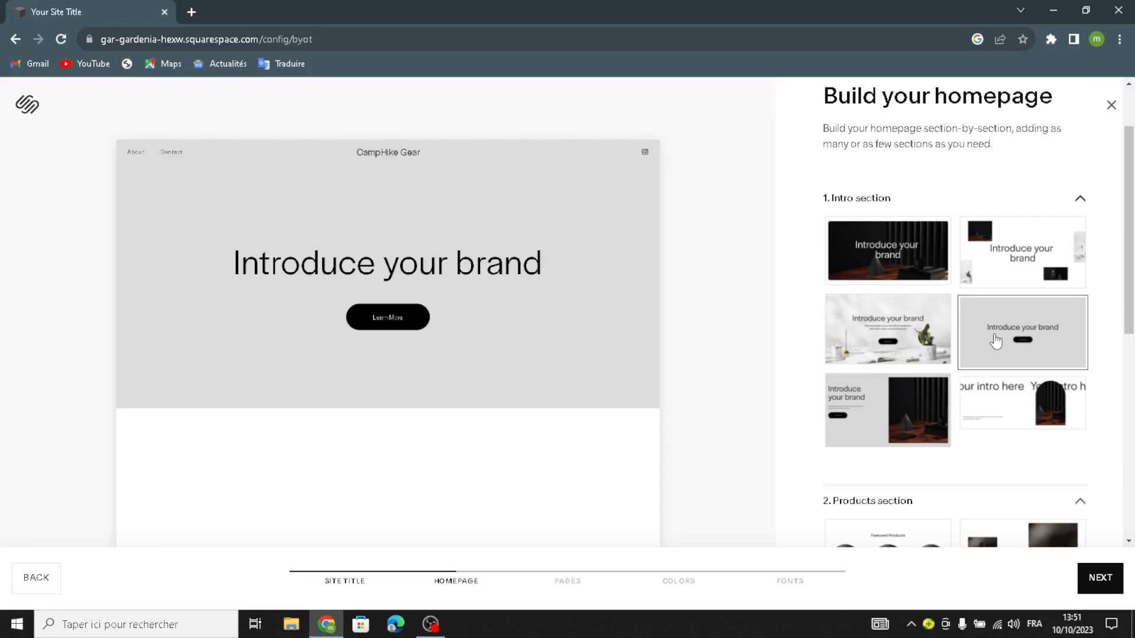
pyautogui.scroll(-4, 1026, 336)
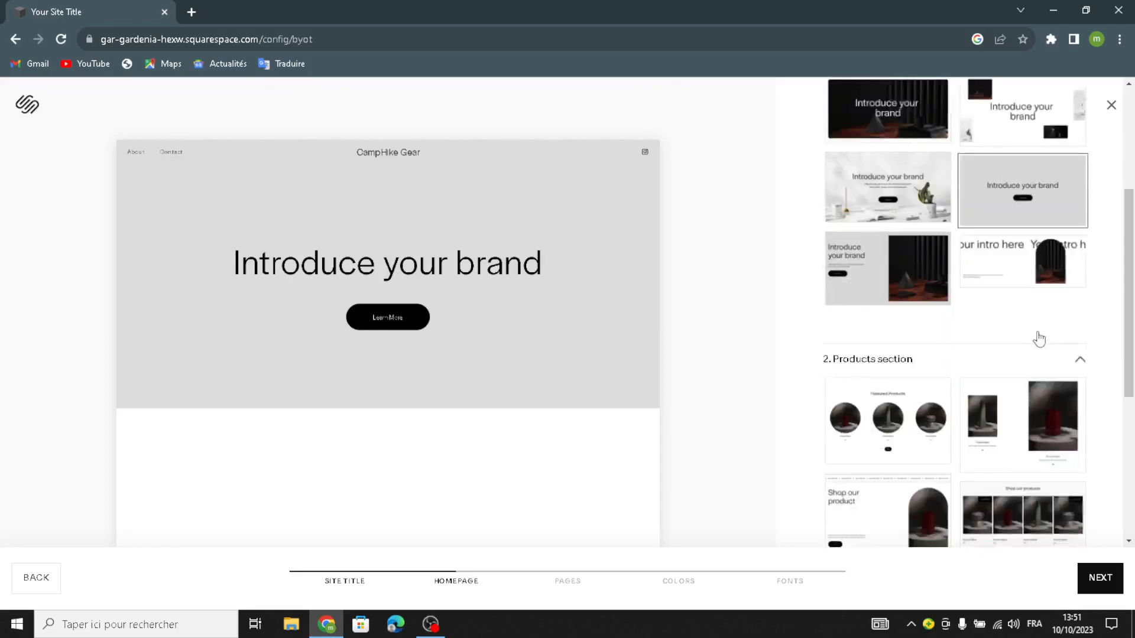
pyautogui.scroll(-3, 895, 394)
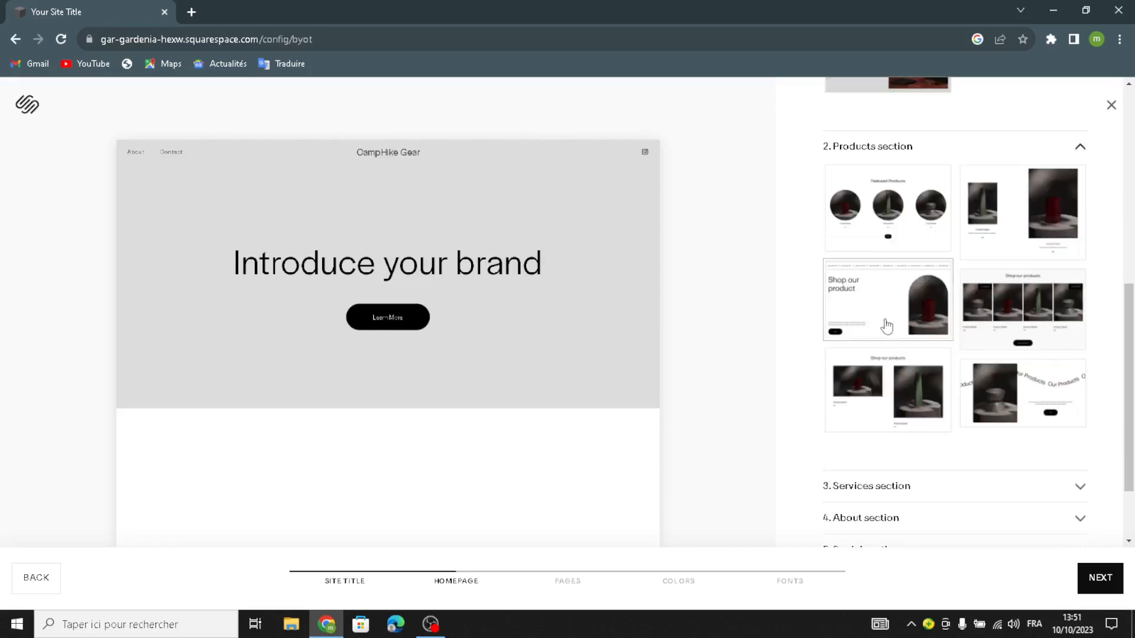
pyautogui.click(882, 315)
# - Add the Basic/Advanced Service layout with two photos and the plain grey text-only About layout to the homepage
pyautogui.scroll(-3, 963, 385)
pyautogui.scroll(-3, 963, 385)
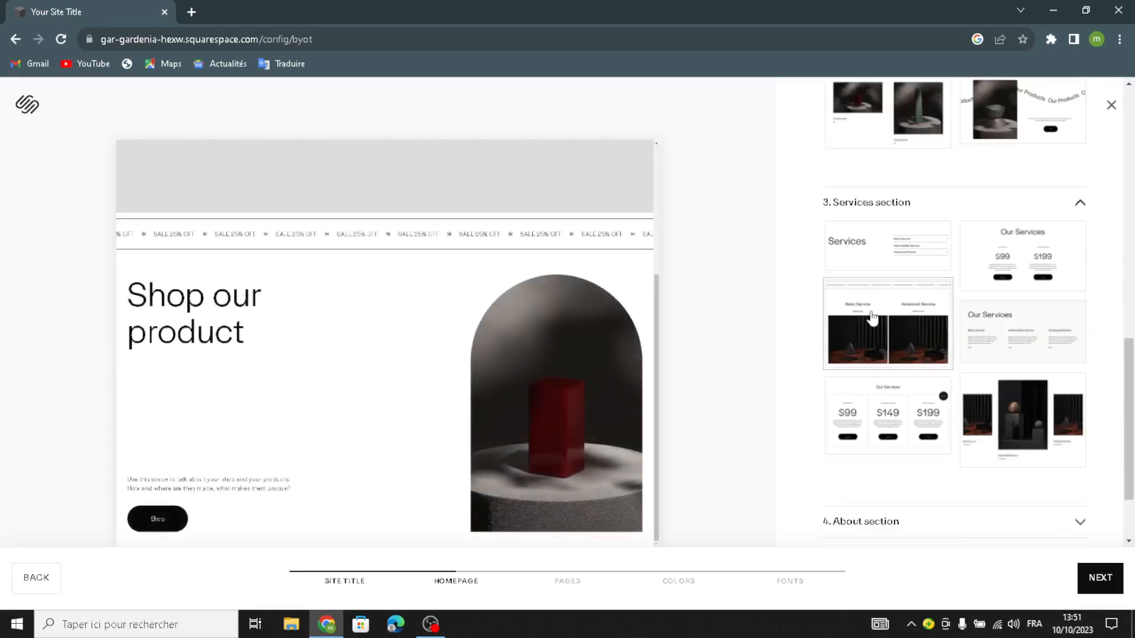
pyautogui.click(838, 314)
pyautogui.scroll(-5, 887, 355)
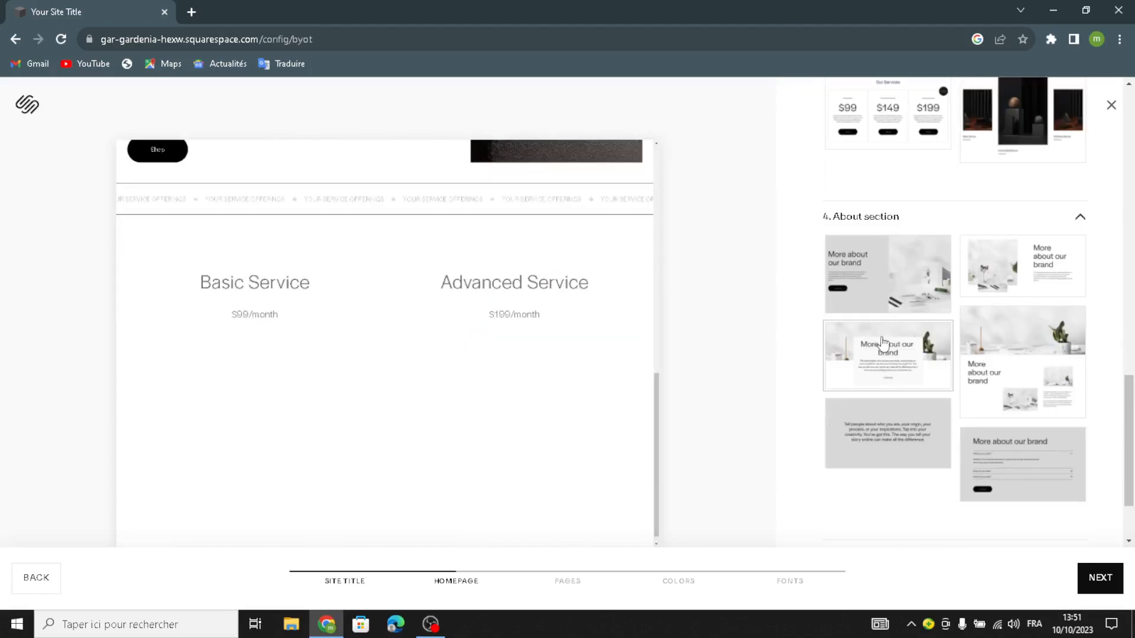
pyautogui.click(928, 462)
# - Add the text-only "Follow us on social" layout and the "Contact Us" form with a photo beside it to the homepage
pyautogui.scroll(-5, 927, 462)
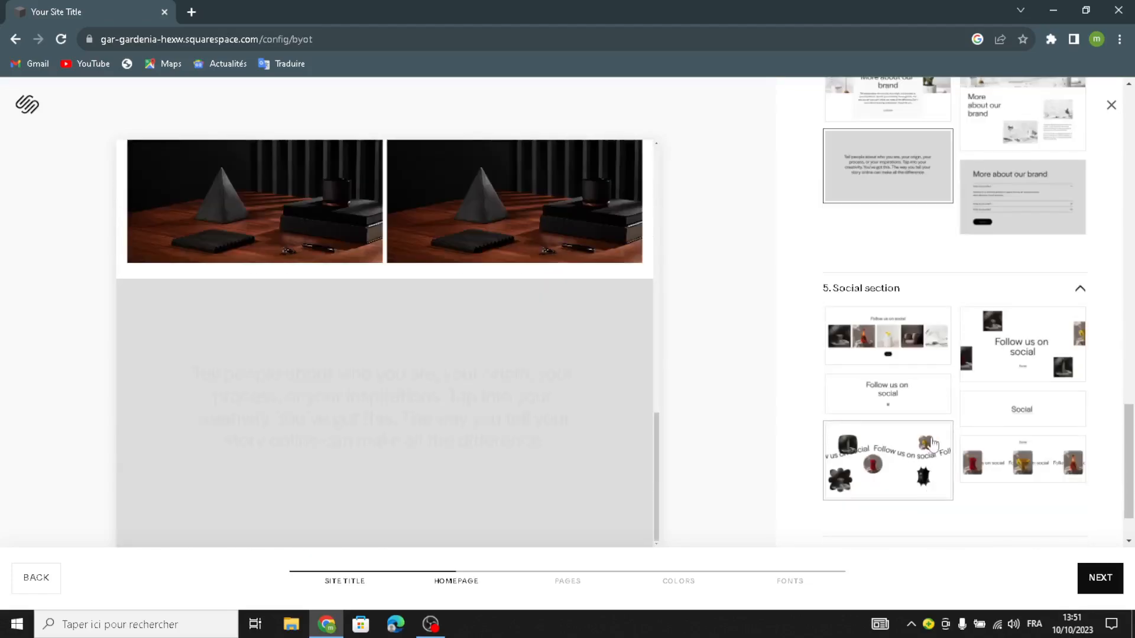
pyautogui.click(887, 390)
pyautogui.scroll(-2, 893, 421)
pyautogui.scroll(-1, 895, 422)
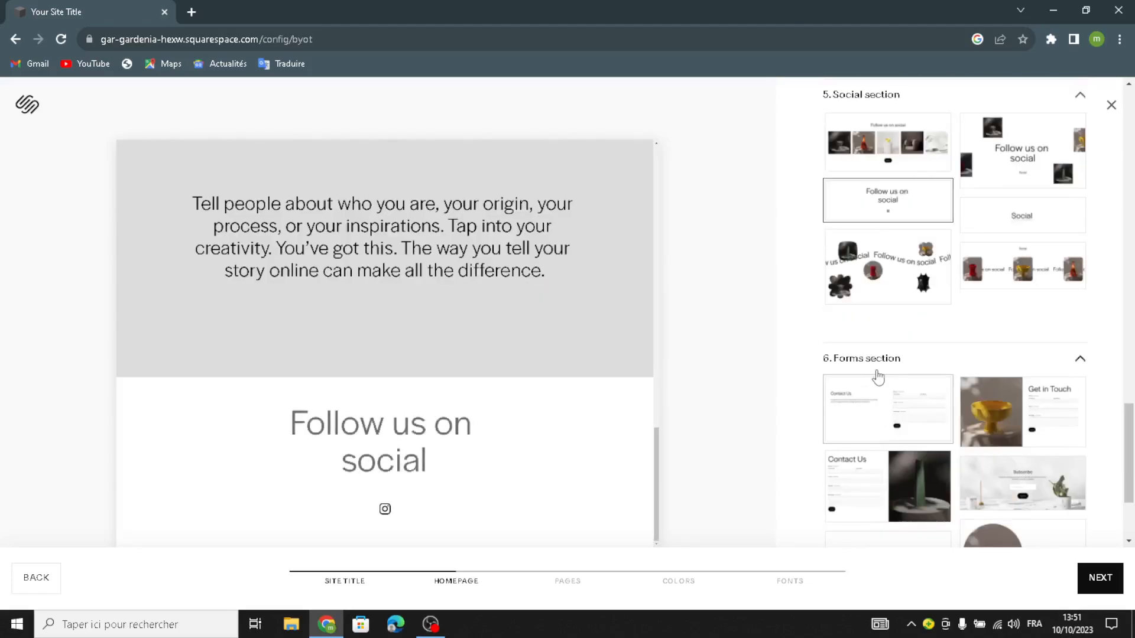
pyautogui.click(891, 463)
# - Pick the single-line footer layout and proceed to the site's page selection
pyautogui.scroll(-5, 888, 470)
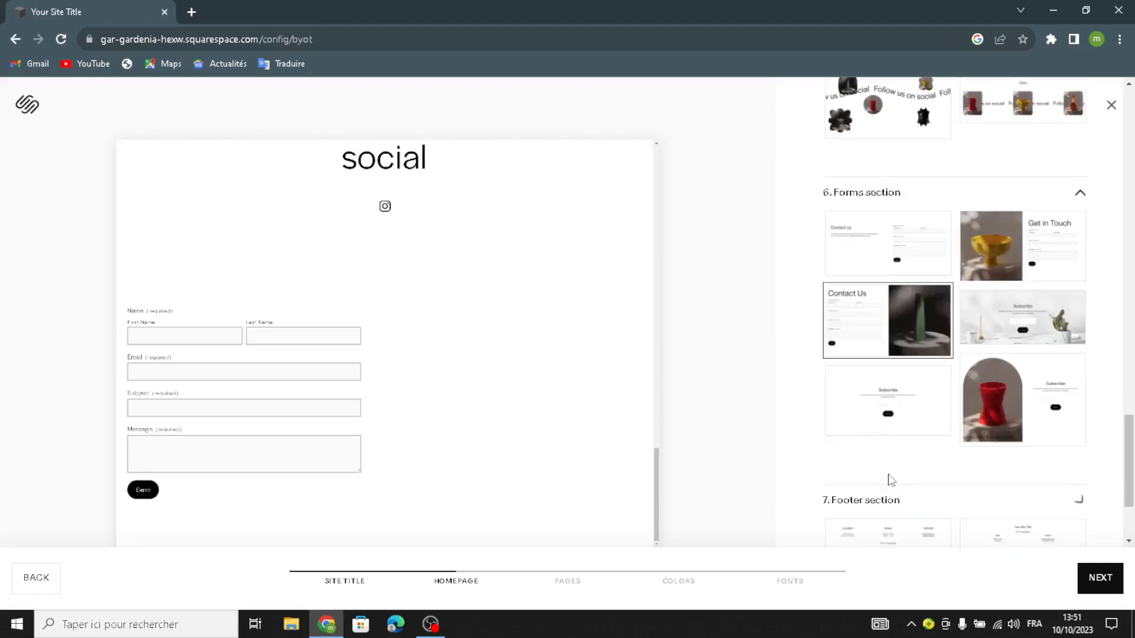
pyautogui.click(930, 425)
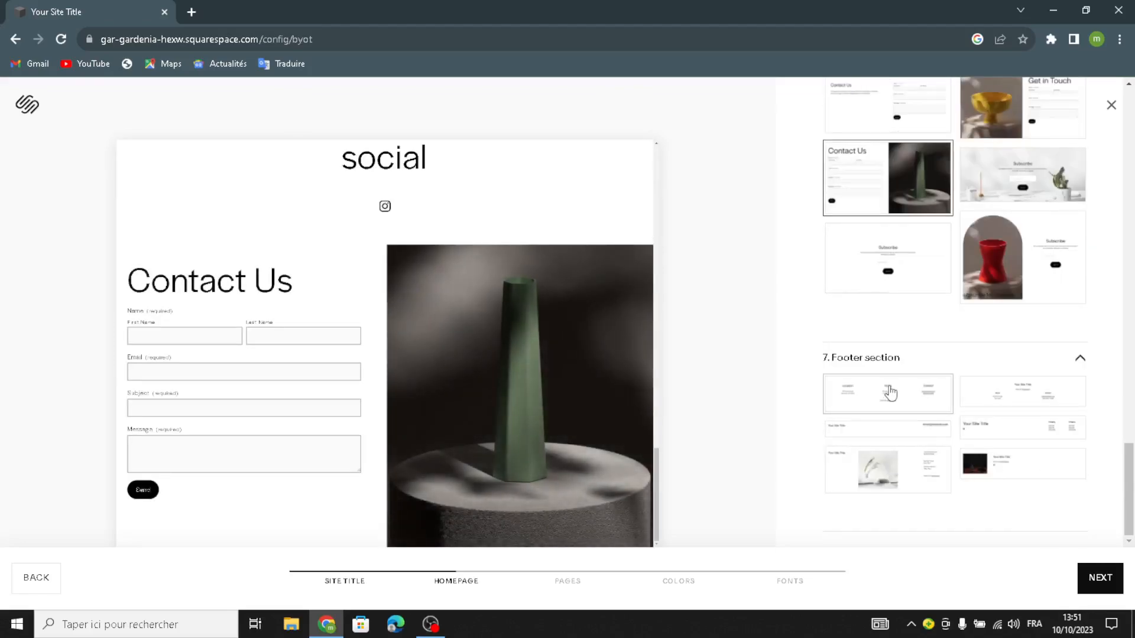
pyautogui.click(1103, 579)
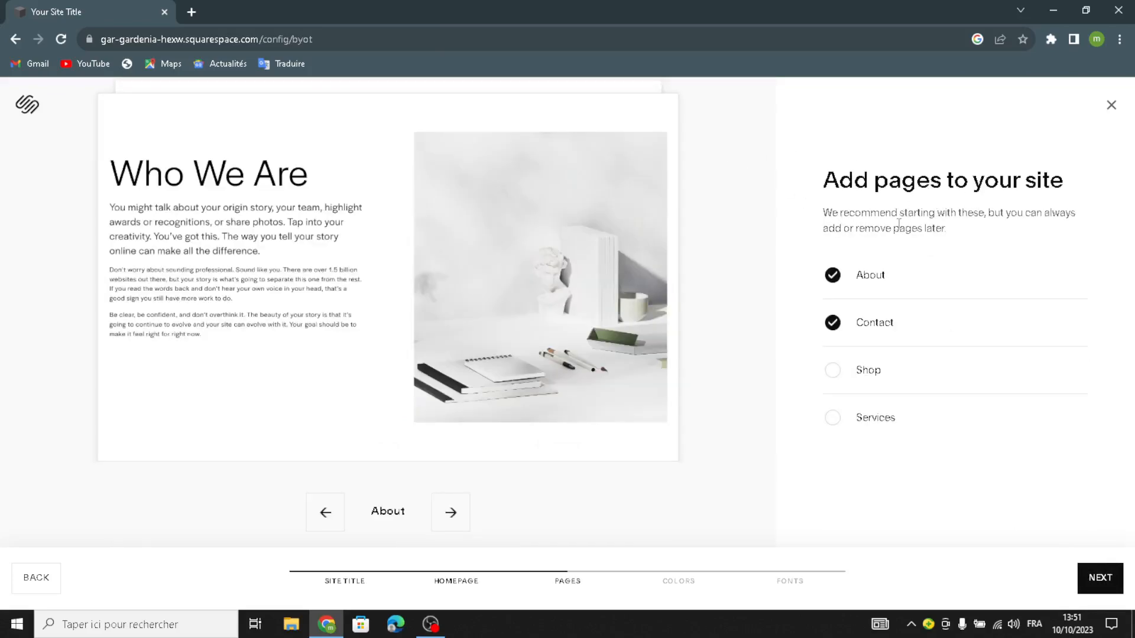
# - Add a Shop page to the site and apply the Neutral color palette of off-white, tan and dark purple
pyautogui.click(838, 374)
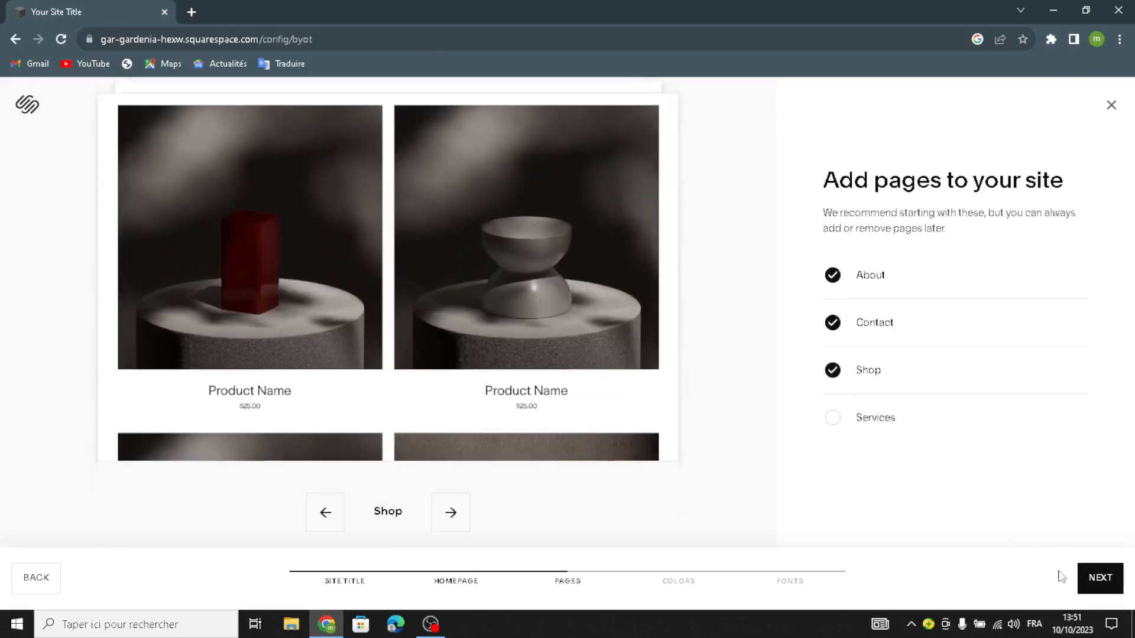
pyautogui.click(1100, 579)
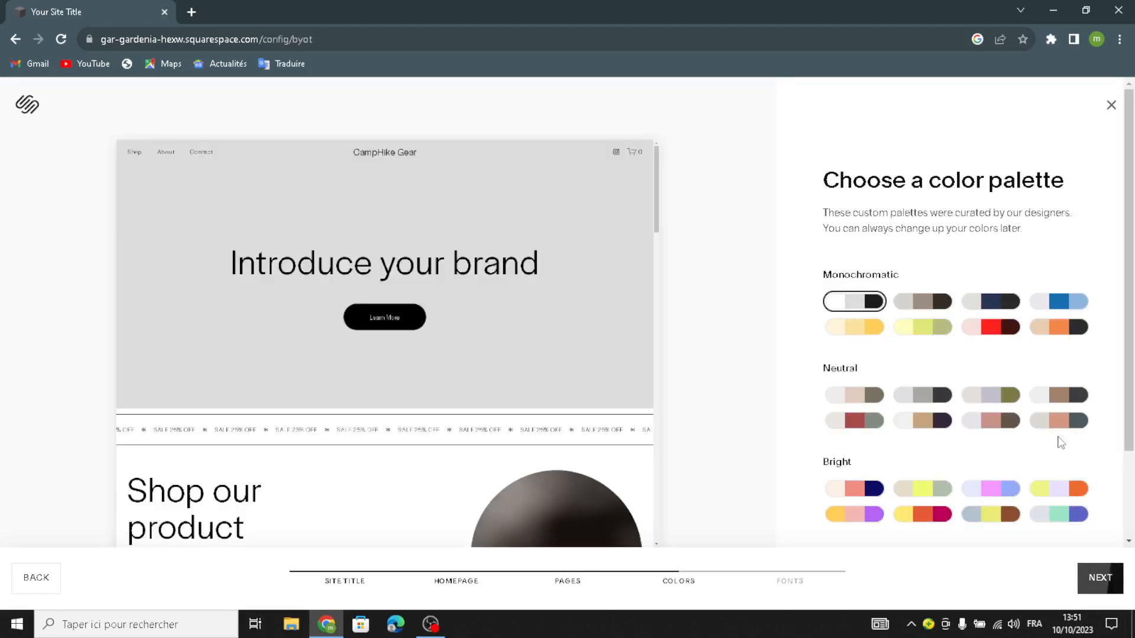
pyautogui.click(921, 420)
pyautogui.scroll(-1, 965, 461)
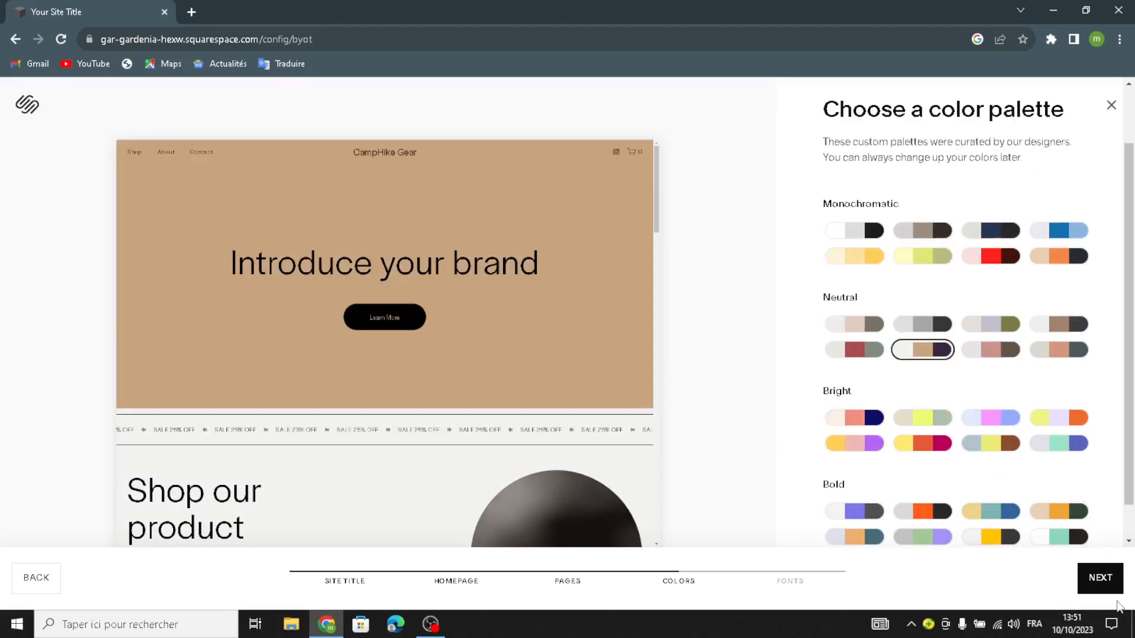
pyautogui.click(1100, 578)
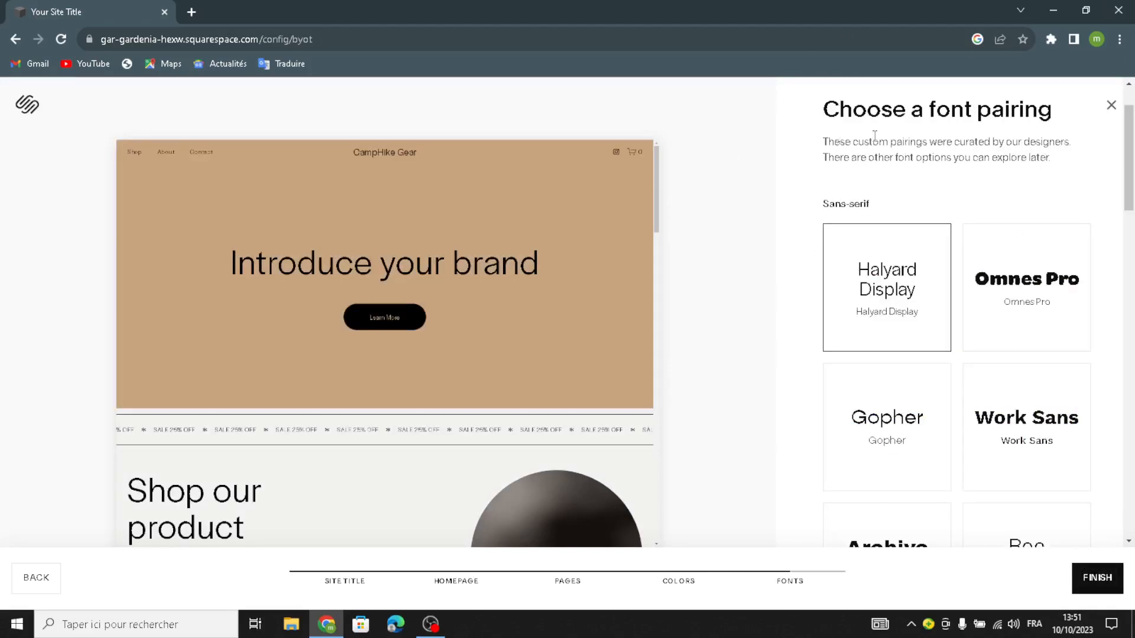
# - Finish the template with the Omnes Pro font pairing and skip the Squarespace AI text personalization
pyautogui.click(1053, 294)
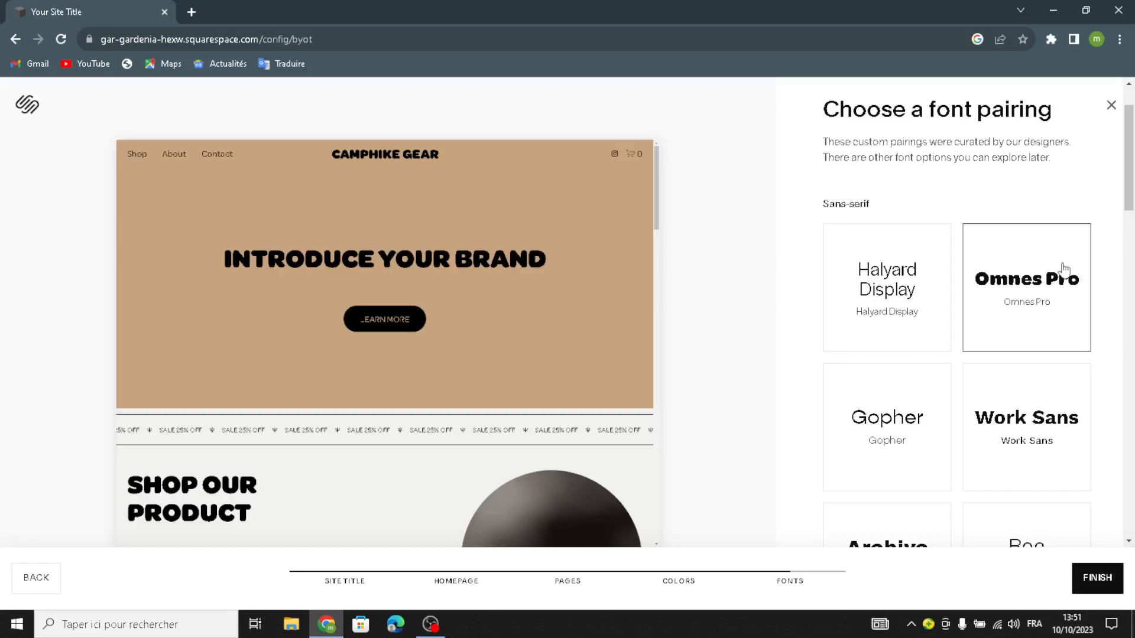
pyautogui.click(1099, 578)
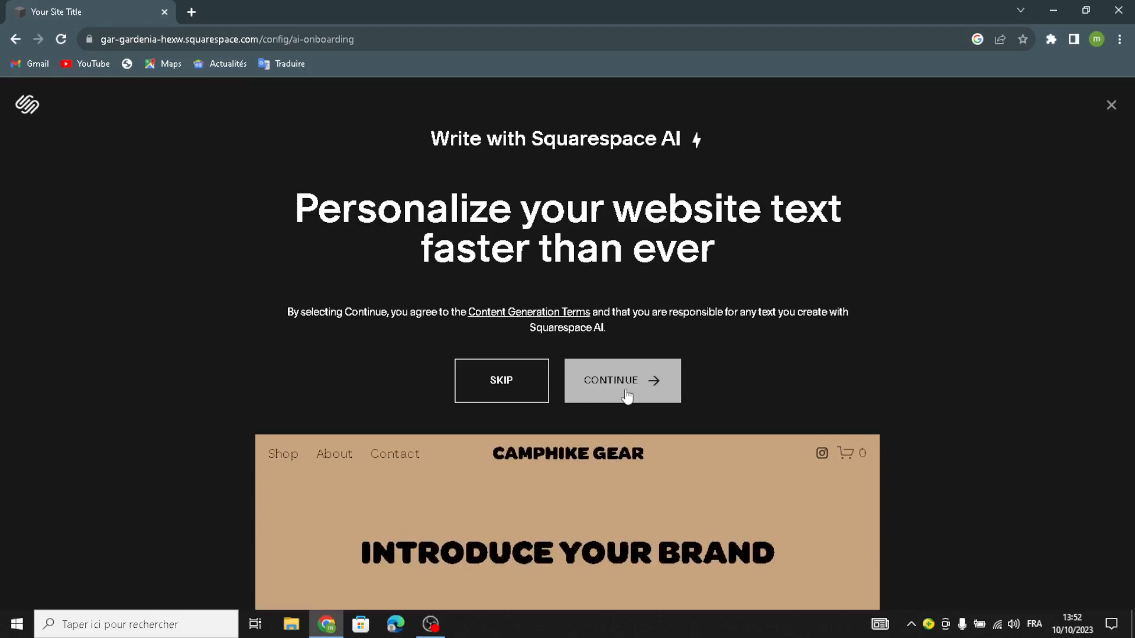
pyautogui.click(520, 396)
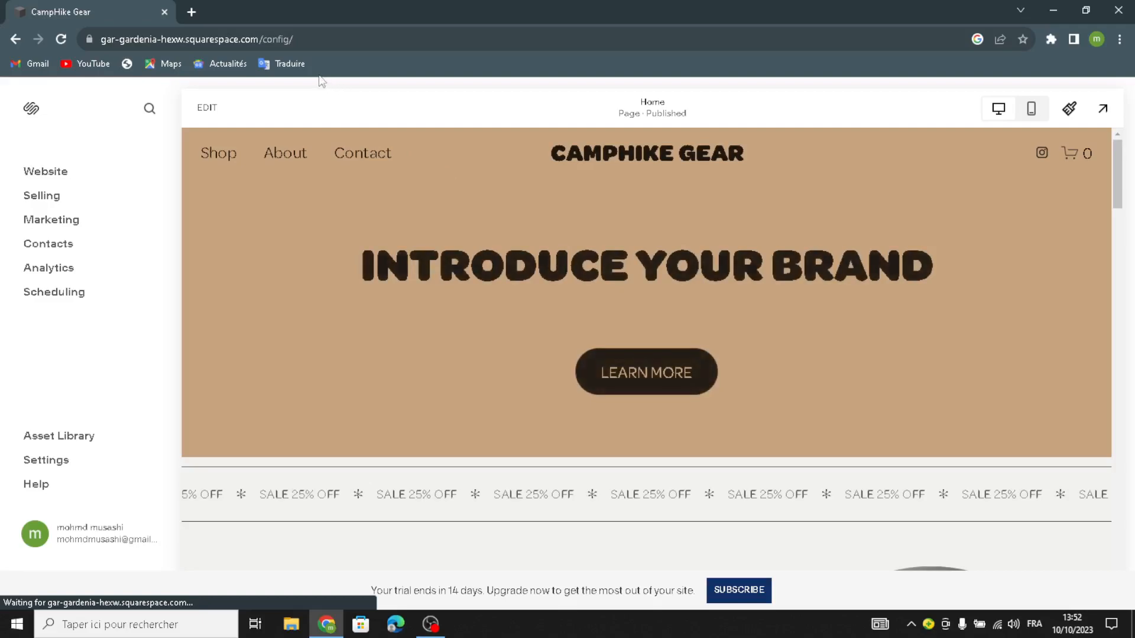
# - Open the homepage for editing and replace the hero heading with "WELCOME TO OUR SITE FOR CAMPING AND HIKING GEARS"
pyautogui.click(208, 108)
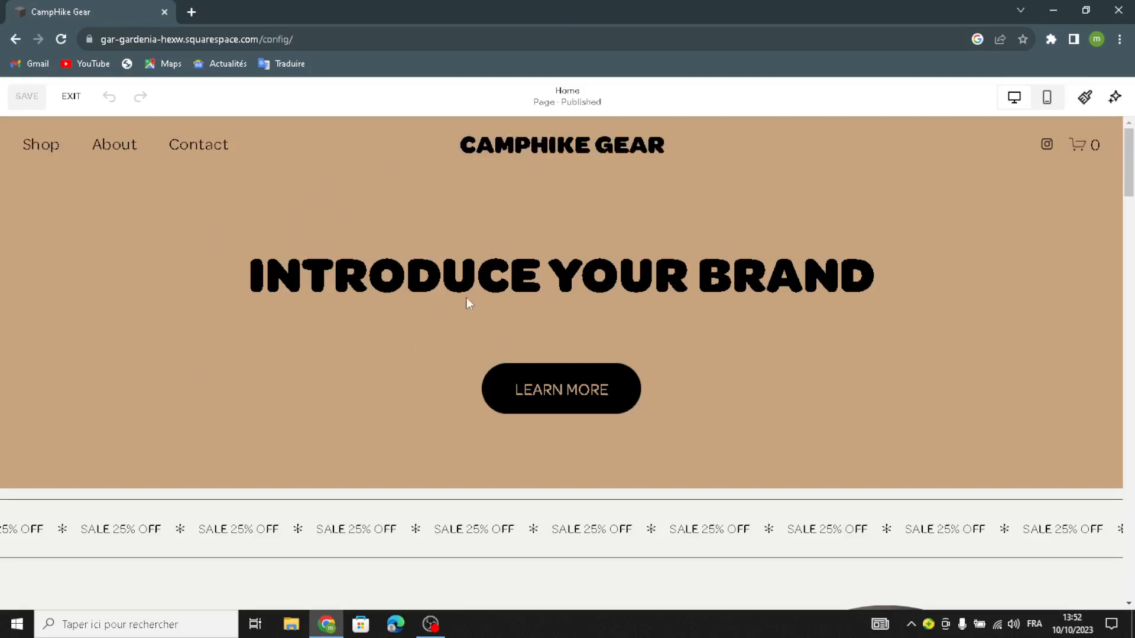
pyautogui.click(610, 296)
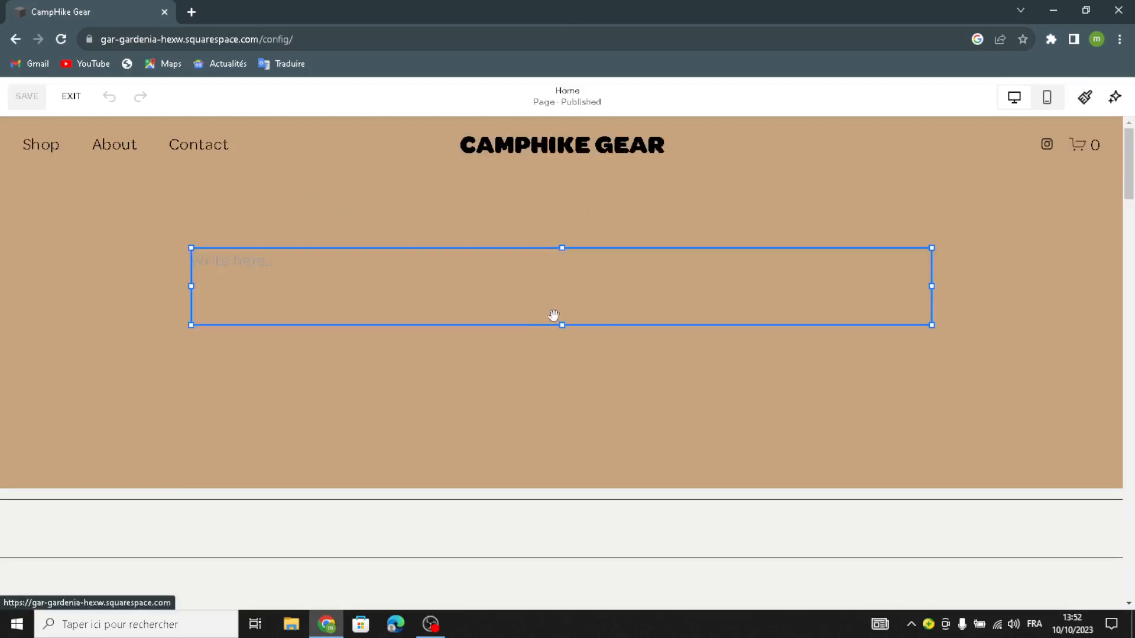
pyautogui.moveTo(879, 275); pyautogui.dragTo(886, 248)
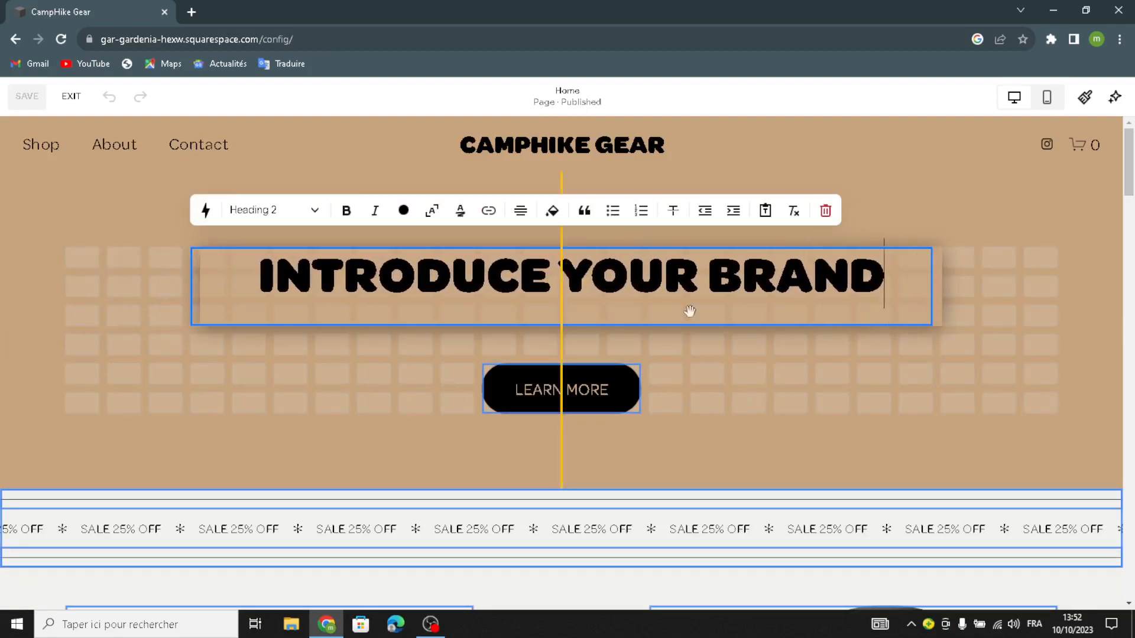
pyautogui.moveTo(672, 287); pyautogui.dragTo(672, 288)
pyautogui.moveTo(861, 286); pyautogui.dragTo(234, 305)
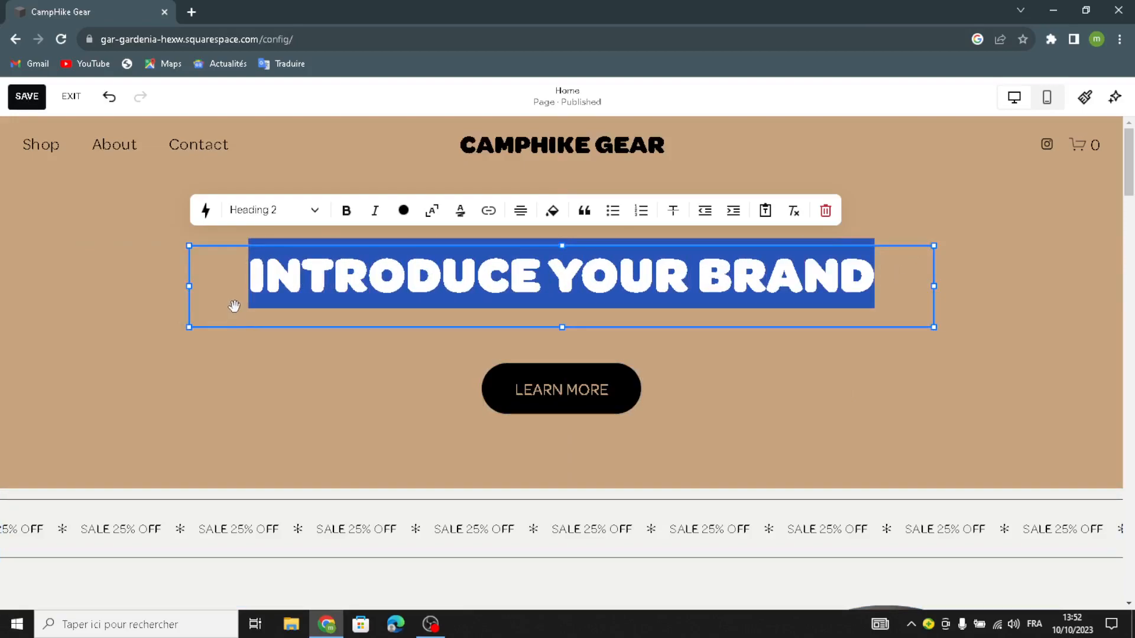
pyautogui.write('WELCOME TO OU')
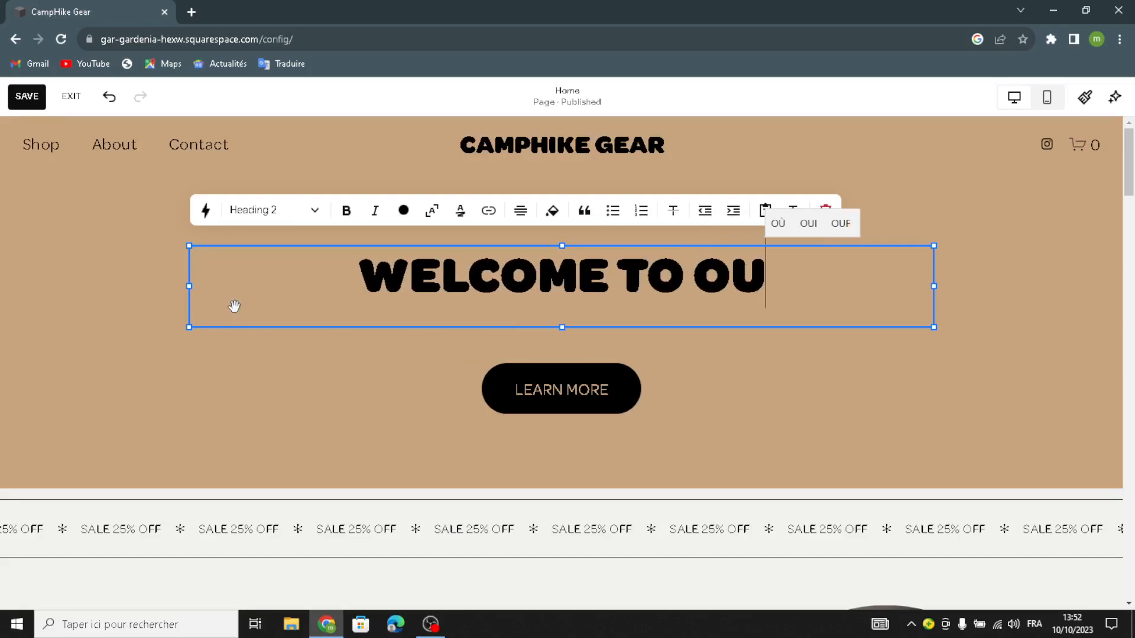
pyautogui.press('BackSpace')
pyautogui.write('R ')
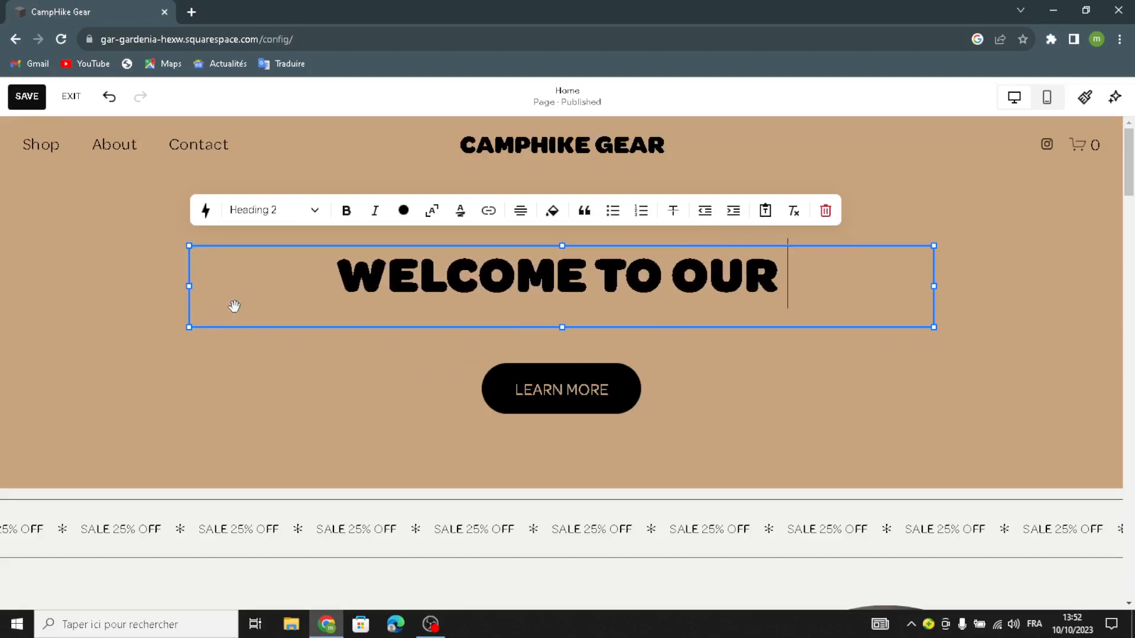
pyautogui.write('SITE ')
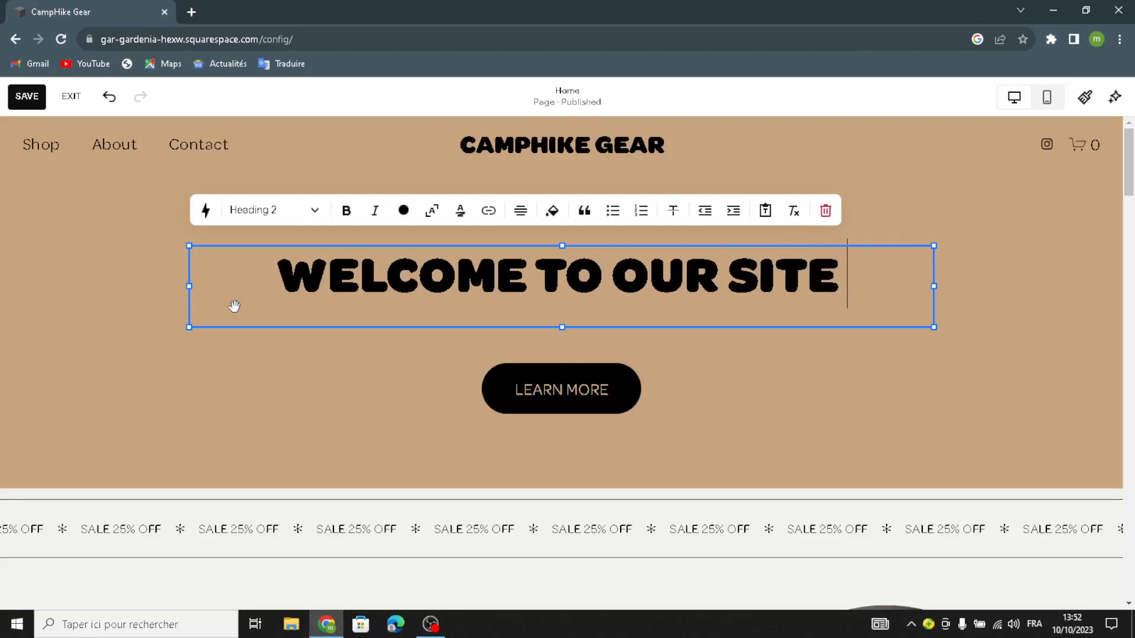
pyautogui.write('FOR ')
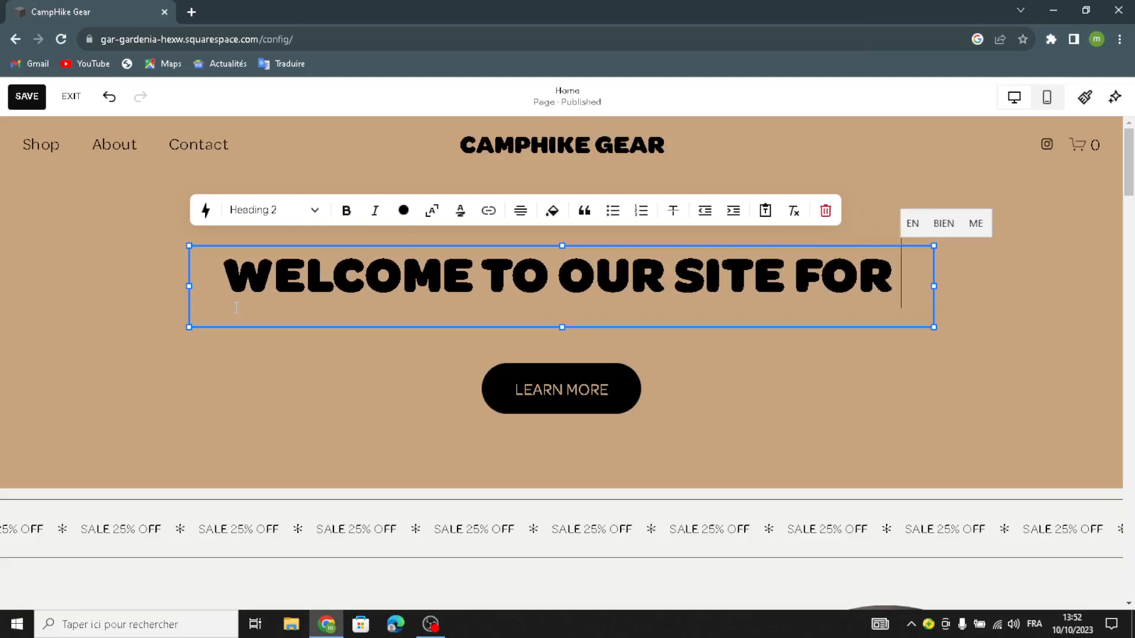
pyautogui.write('CA')
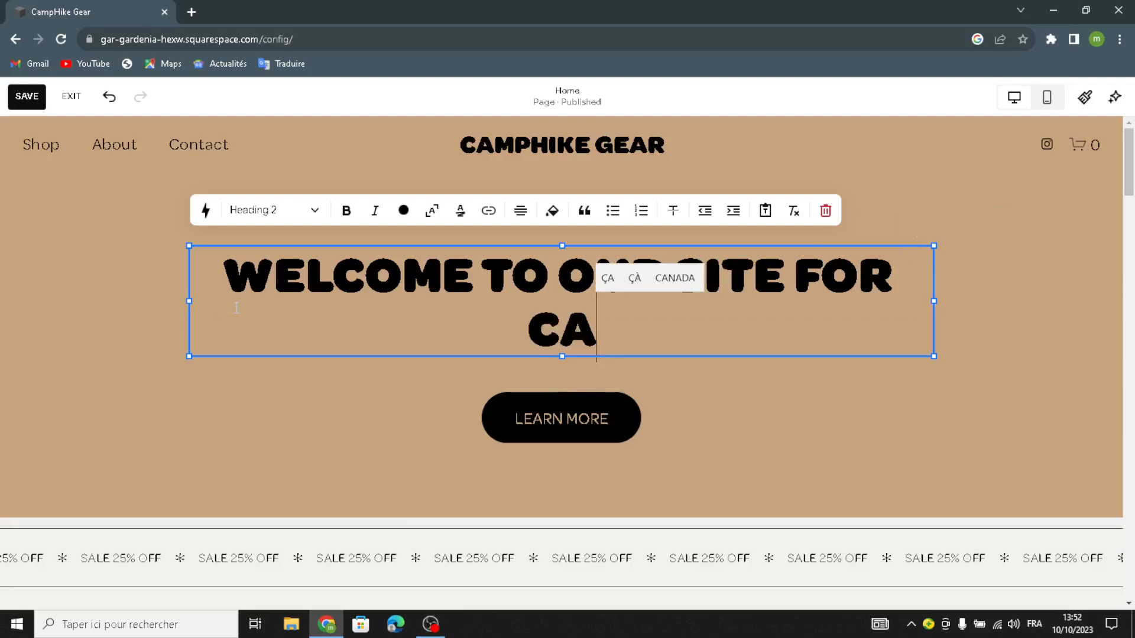
pyautogui.write('MPING ')
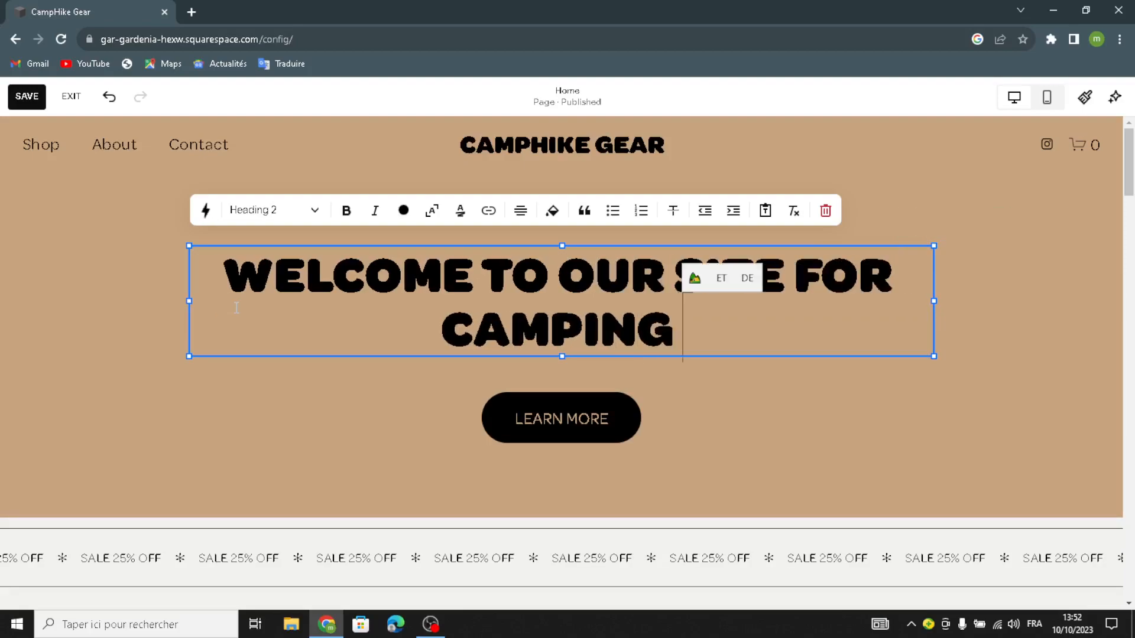
pyautogui.write('AND HI')
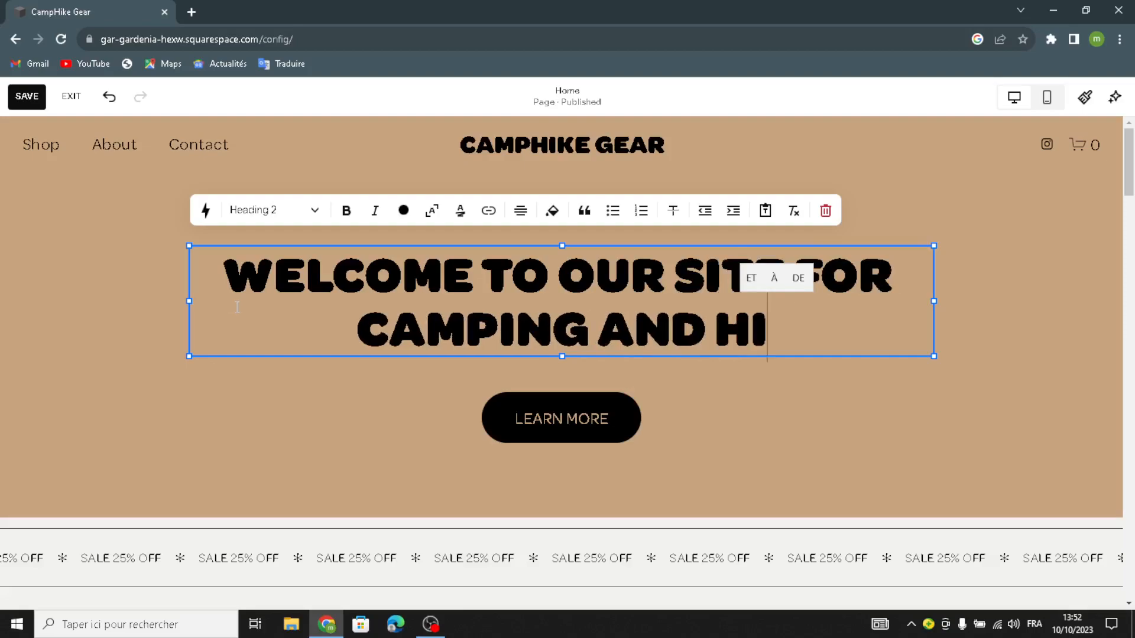
pyautogui.write('KING ')
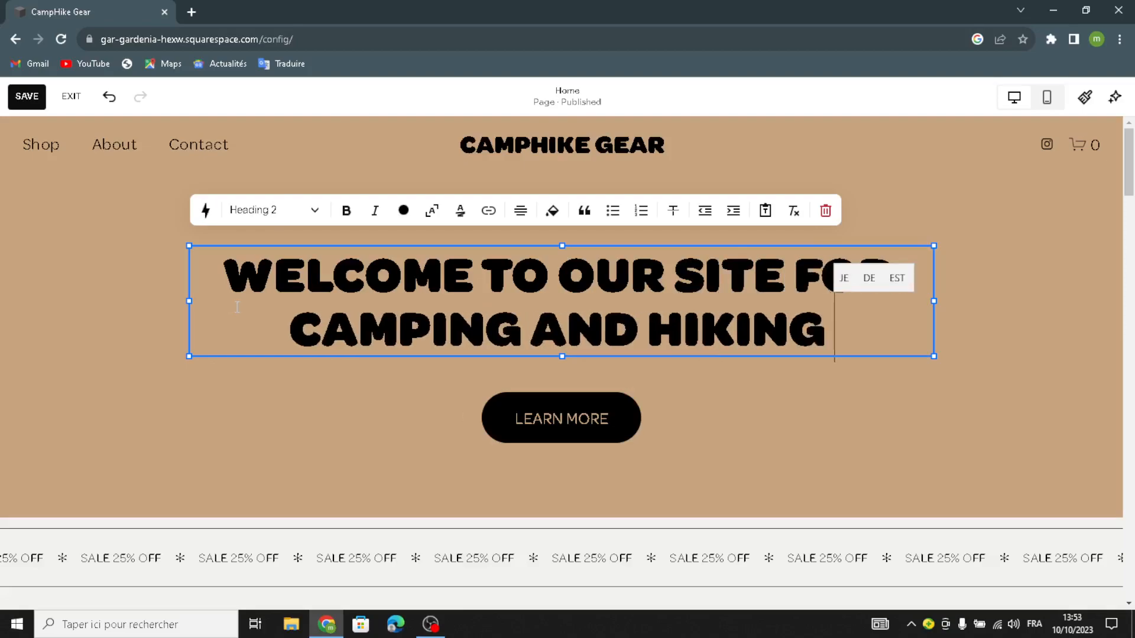
pyautogui.write('GEARS')
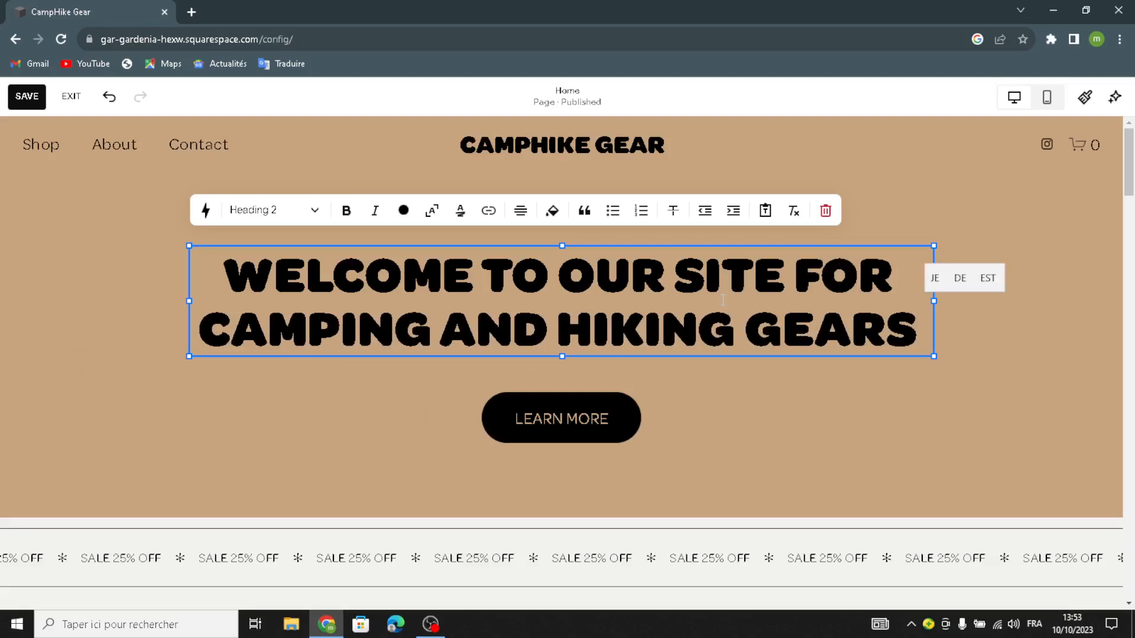
# - Change the text of the hero button below the heading to "shop now"
pyautogui.click(546, 409)
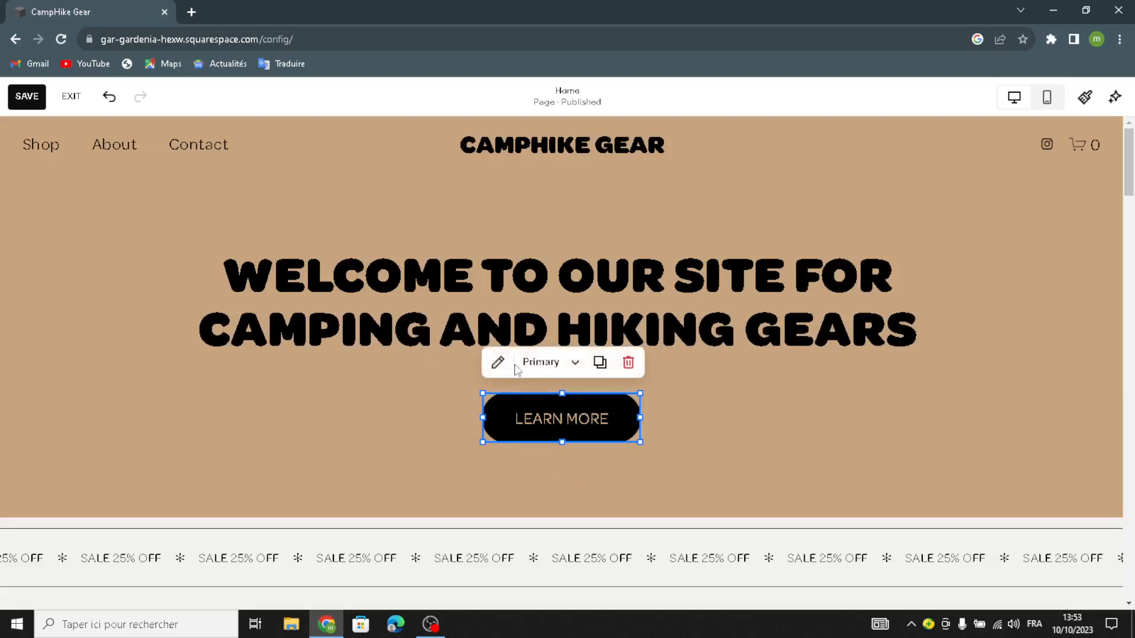
pyautogui.click(497, 362)
pyautogui.moveTo(769, 338); pyautogui.dragTo(676, 353)
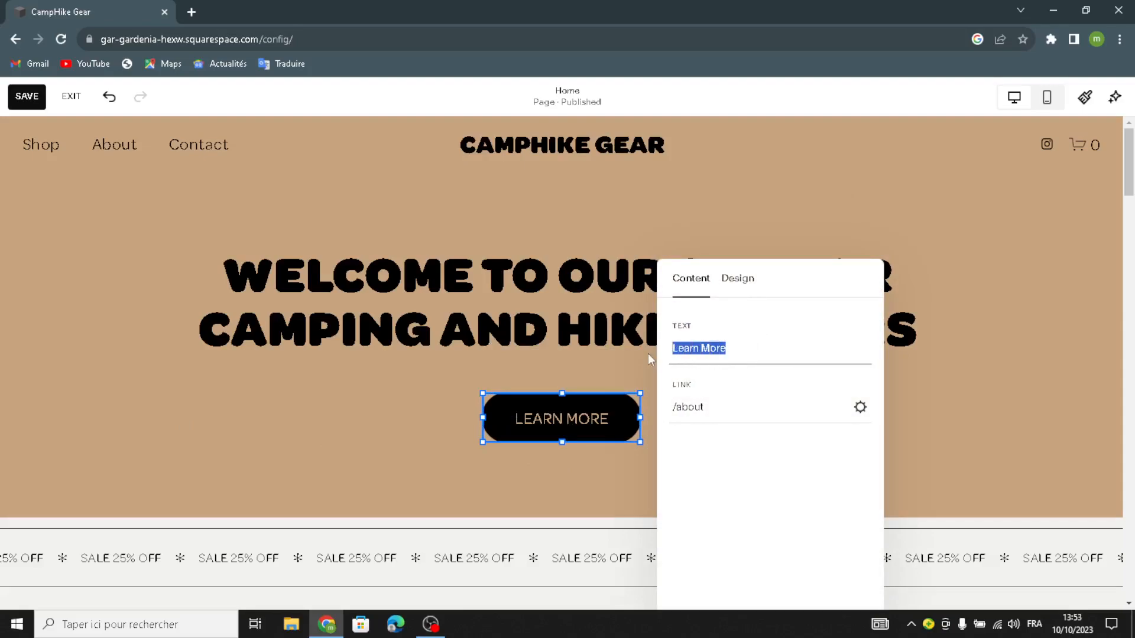
pyautogui.write('sho')
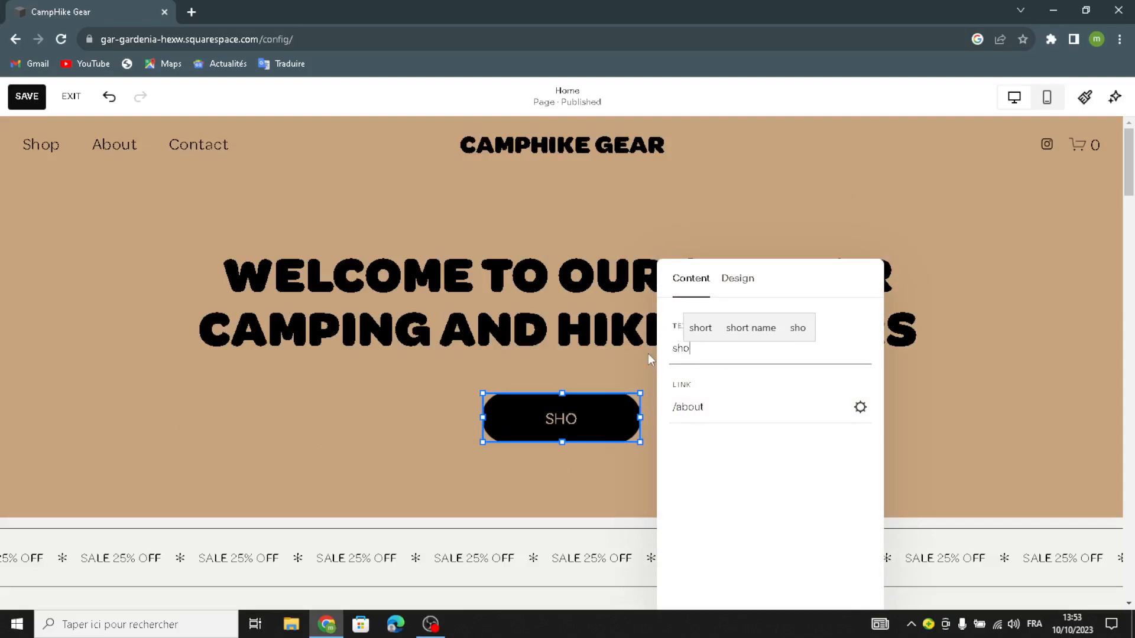
pyautogui.write('p now')
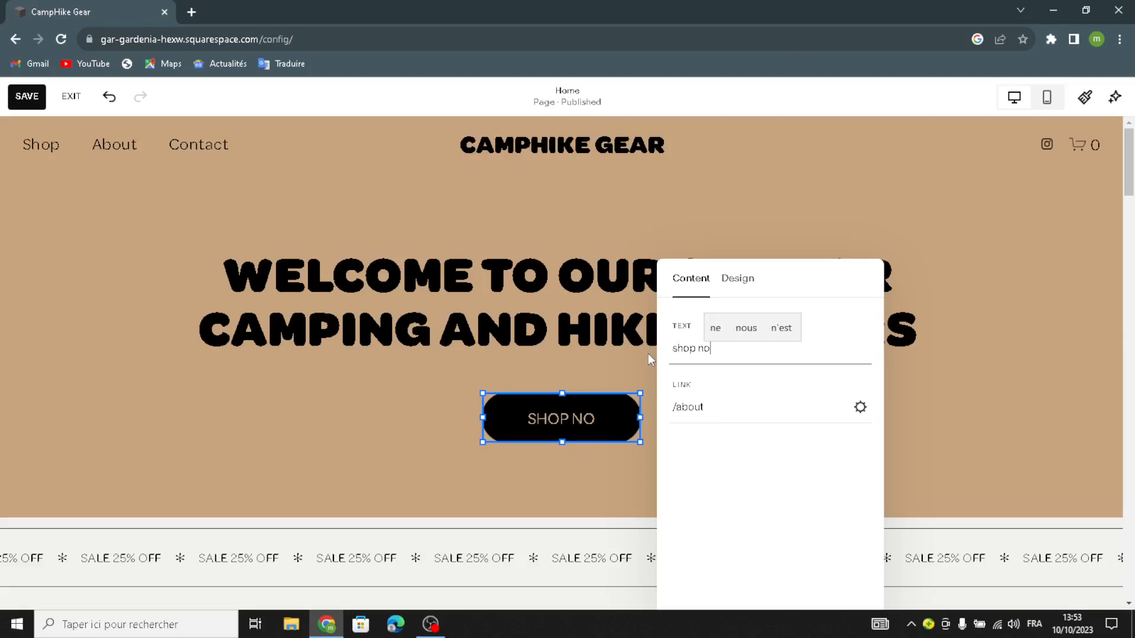
pyautogui.click(170, 409)
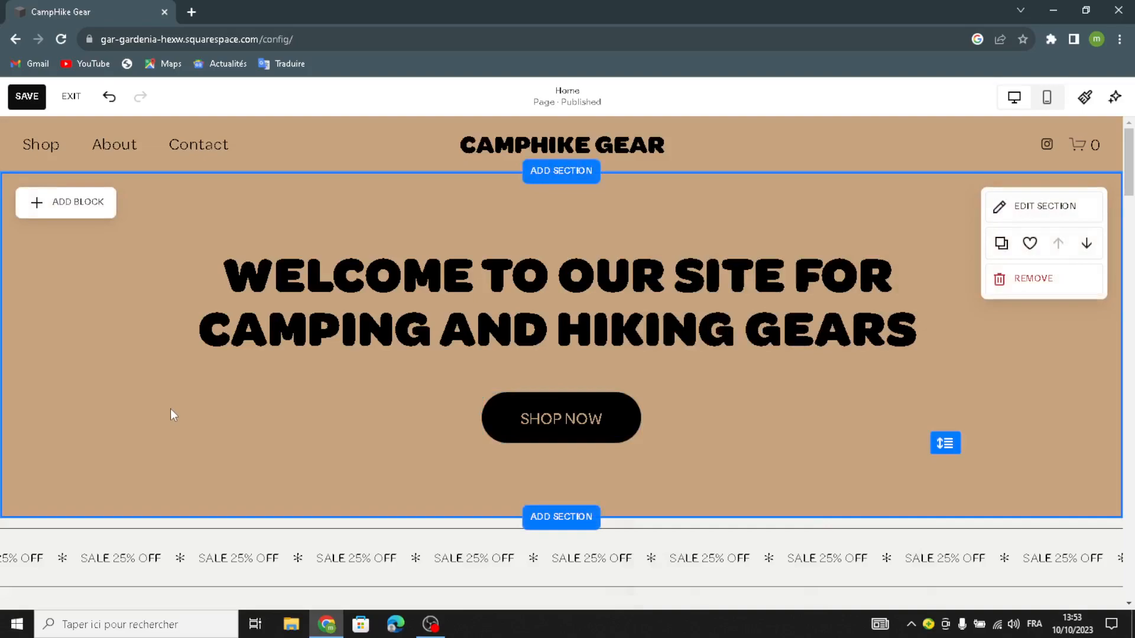
# - Give the hero section a custom grid gap of 15 horizontally and 12 vertically
pyautogui.click(1013, 207)
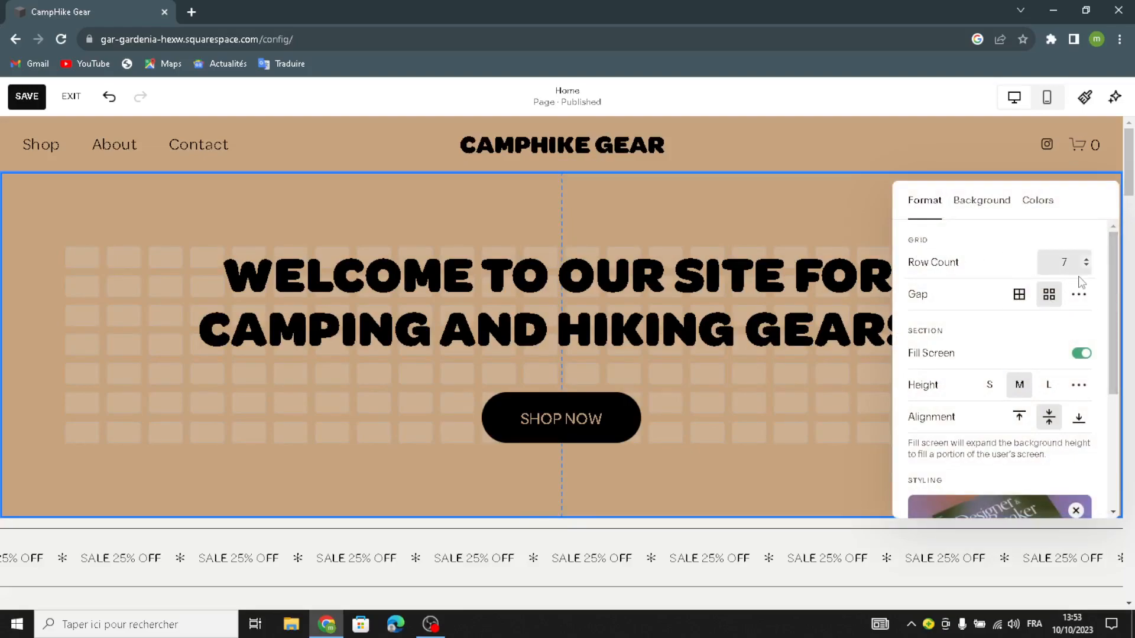
pyautogui.click(1077, 296)
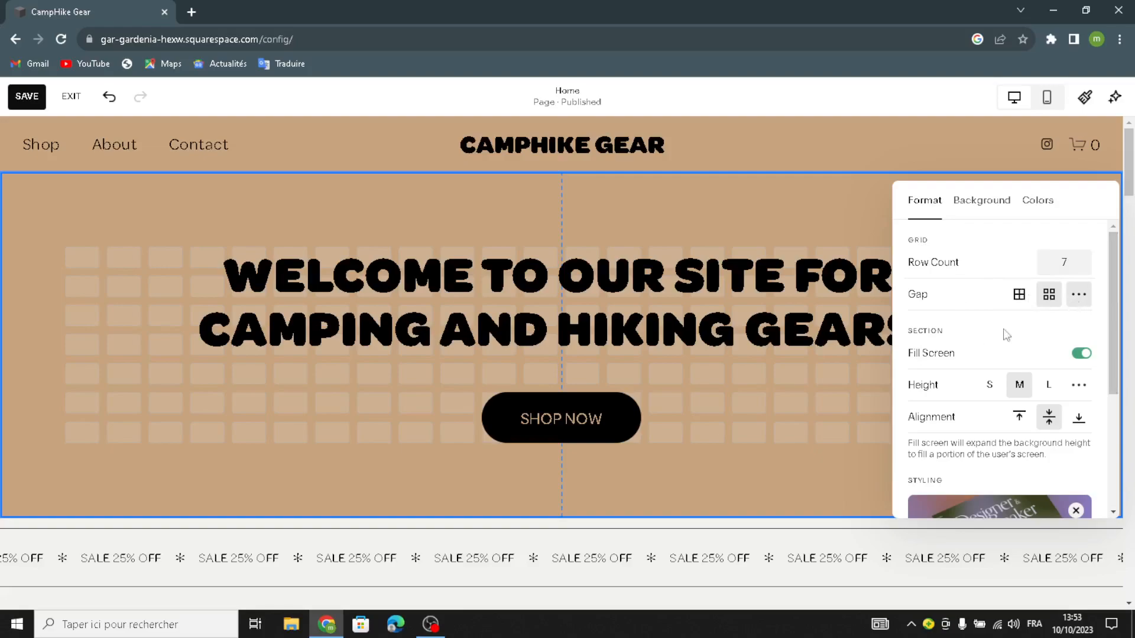
pyautogui.moveTo(971, 325); pyautogui.dragTo(972, 326)
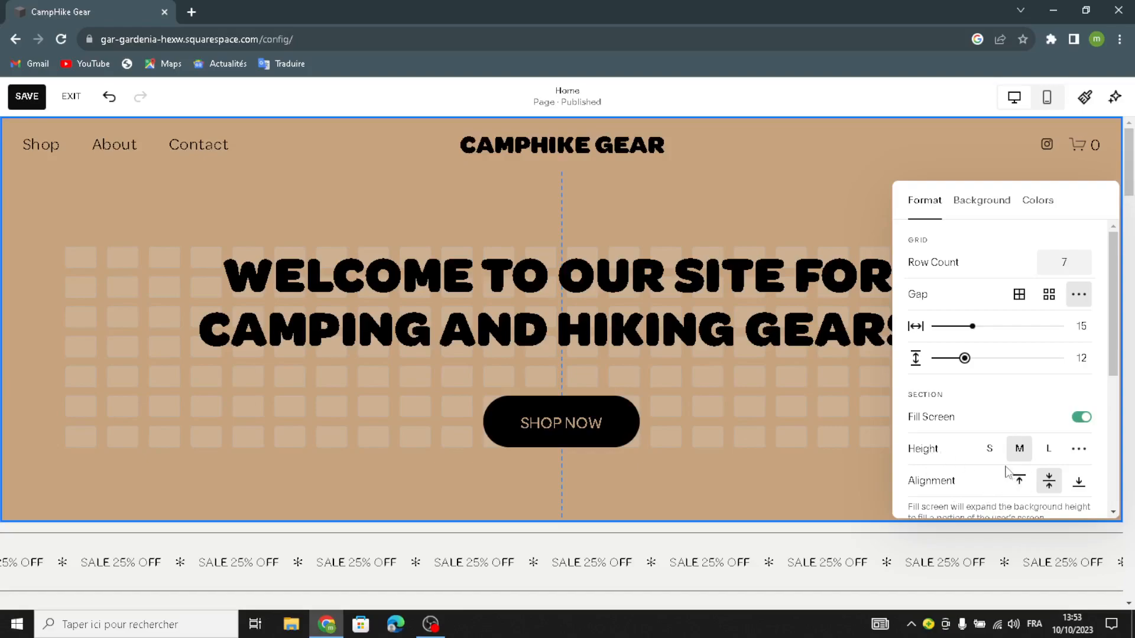
pyautogui.scroll(-4, 1011, 483)
pyautogui.scroll(1, 952, 471)
pyautogui.scroll(3, 952, 471)
# - Examine the art, image and video background options available for the hero section
pyautogui.click(994, 202)
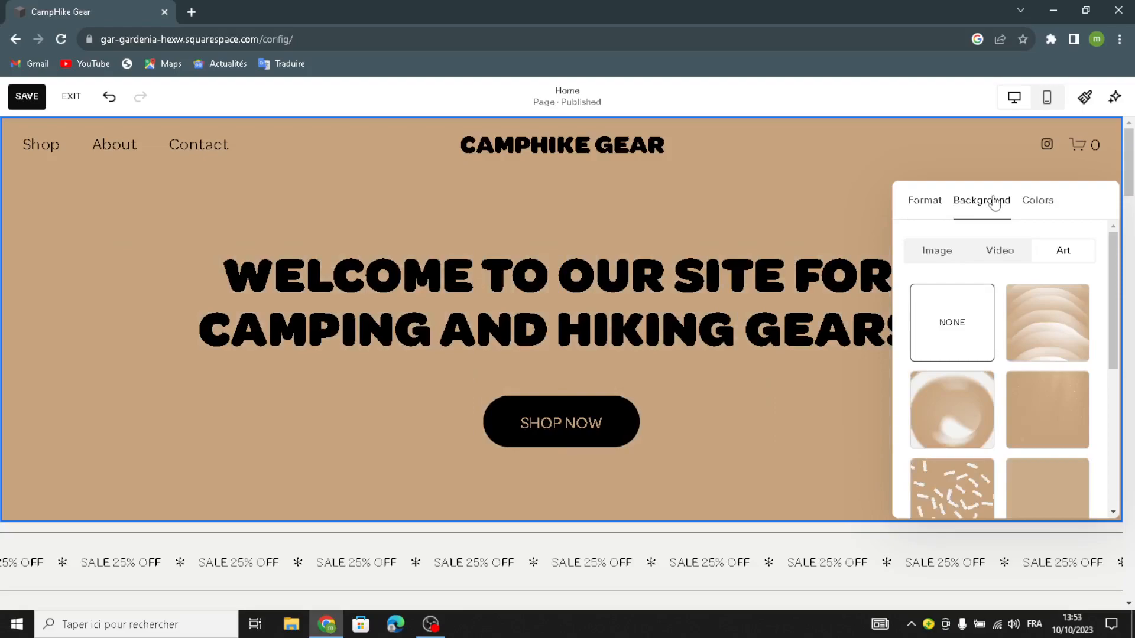
pyautogui.scroll(-4, 998, 455)
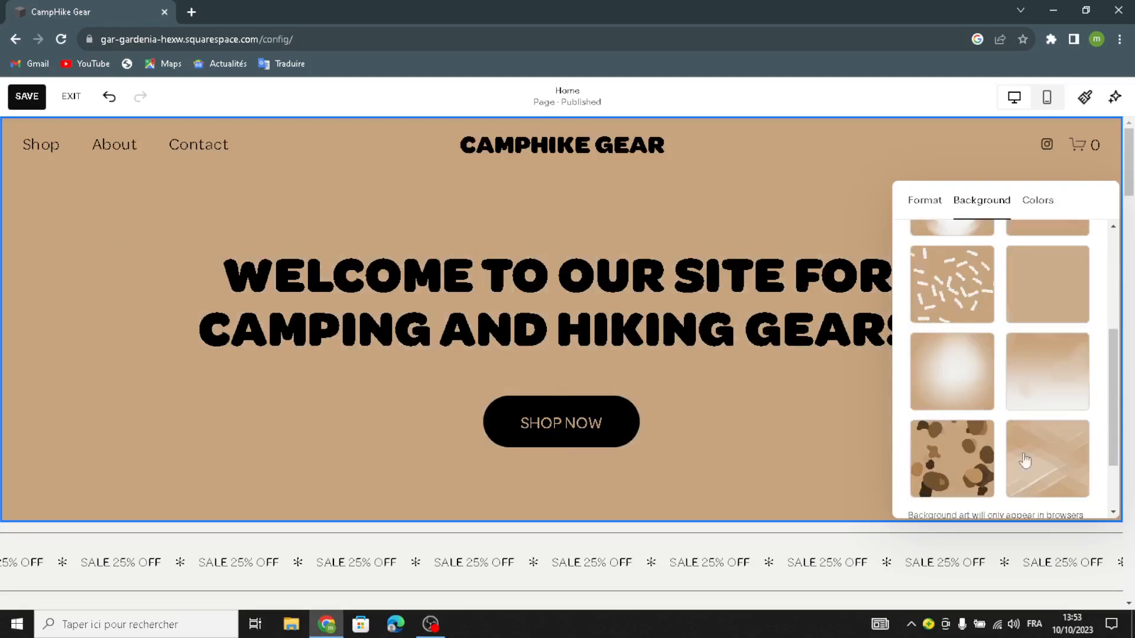
pyautogui.scroll(4, 1034, 451)
pyautogui.scroll(-6, 1043, 451)
pyautogui.scroll(6, 1041, 451)
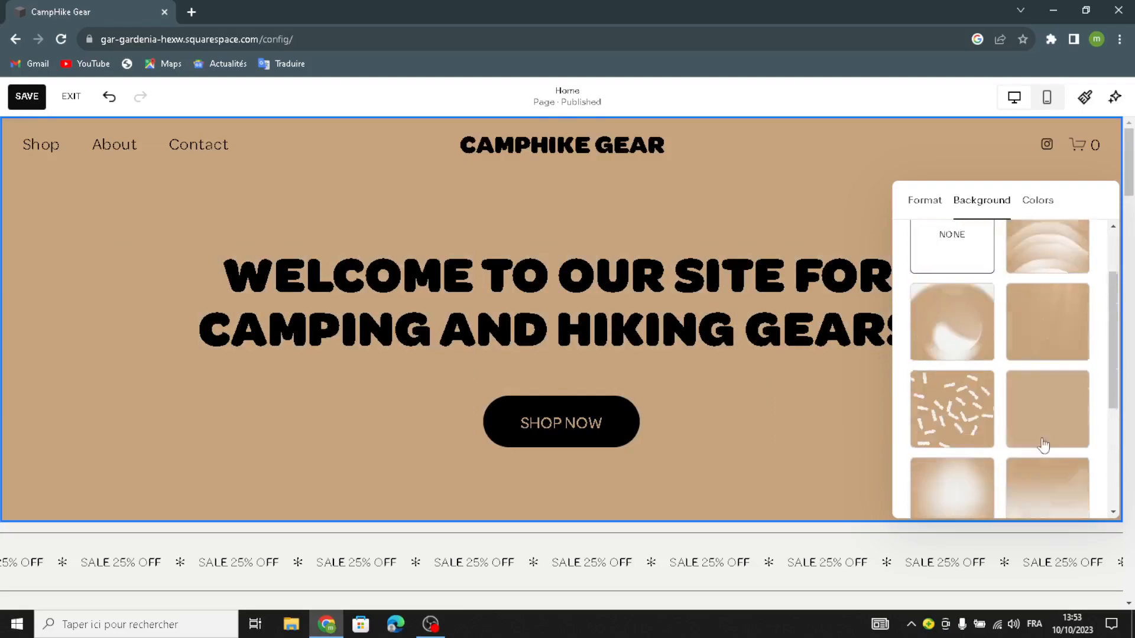
pyautogui.click(950, 258)
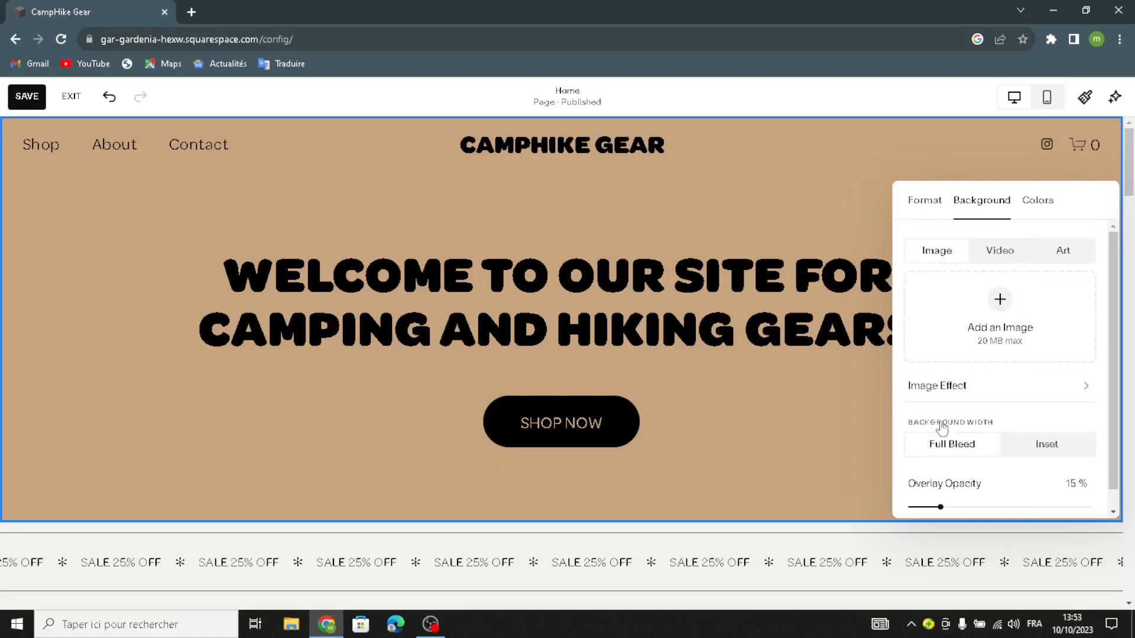
pyautogui.click(1005, 254)
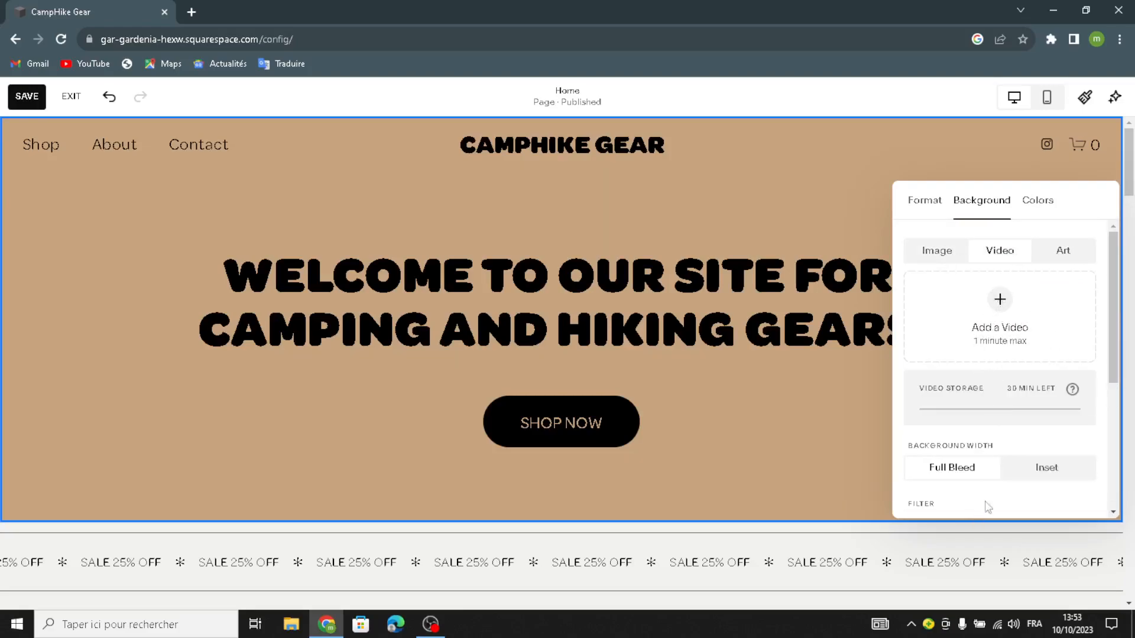
pyautogui.scroll(-3, 1021, 468)
pyautogui.scroll(3, 1005, 354)
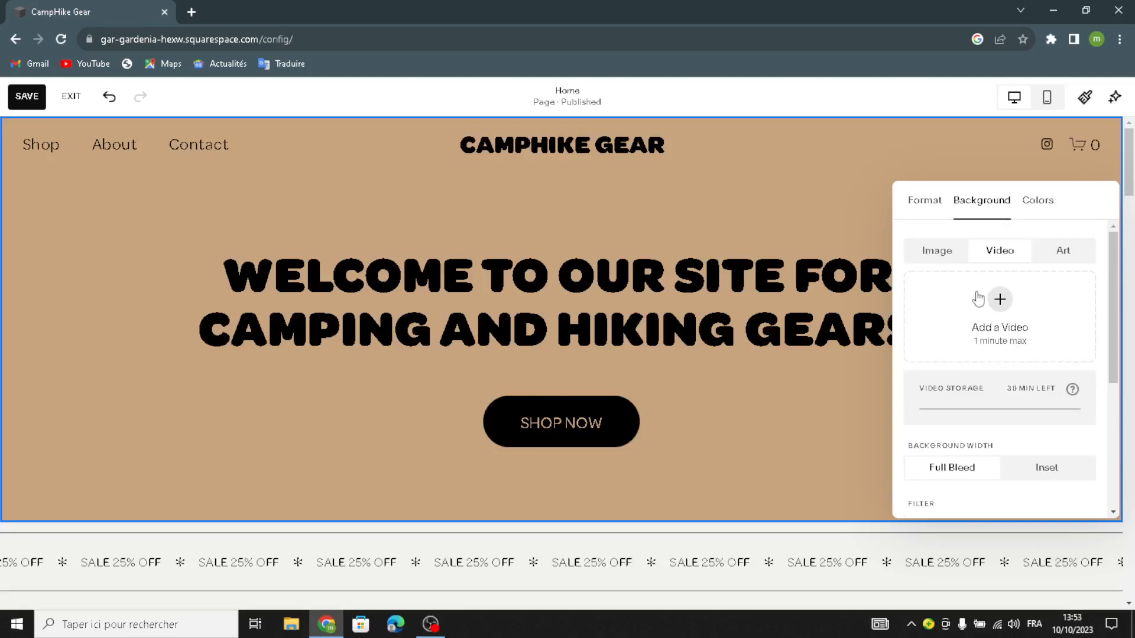
# - Remove the hero section's Aro Ha_0393.jpg background image and search the free stock images for "camping and hiking gears"
pyautogui.click(937, 250)
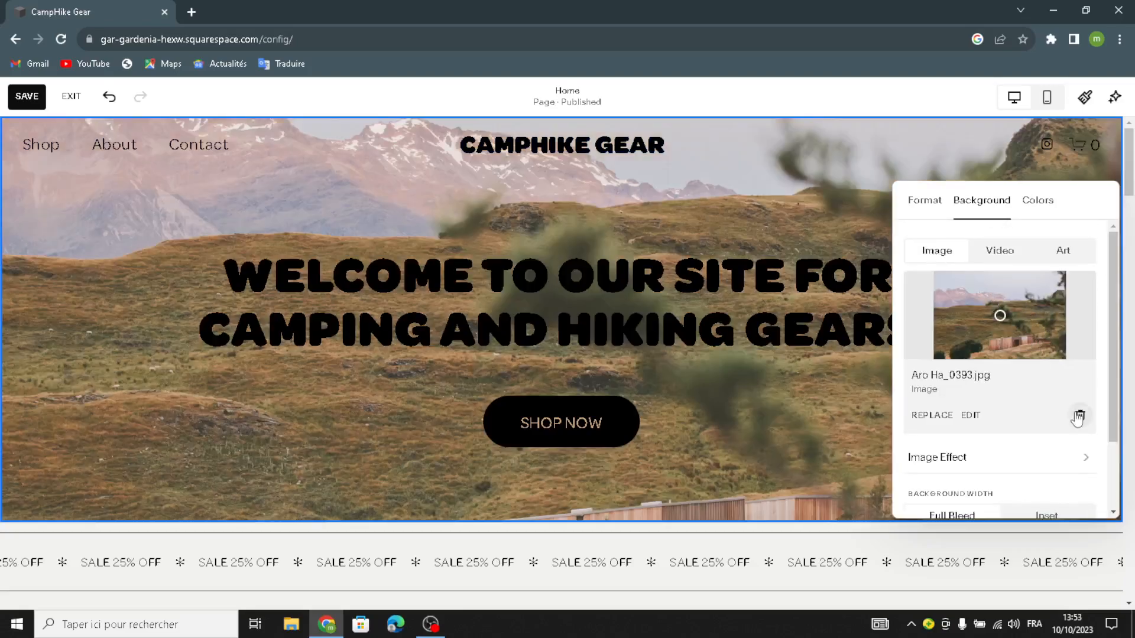
pyautogui.click(1078, 416)
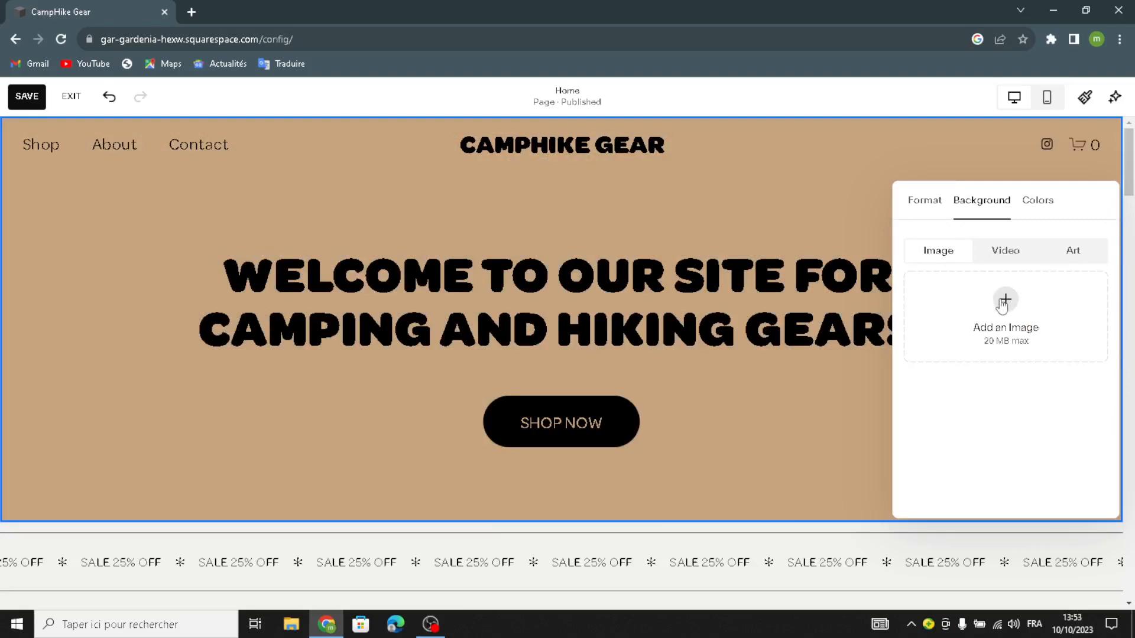
pyautogui.click(1007, 301)
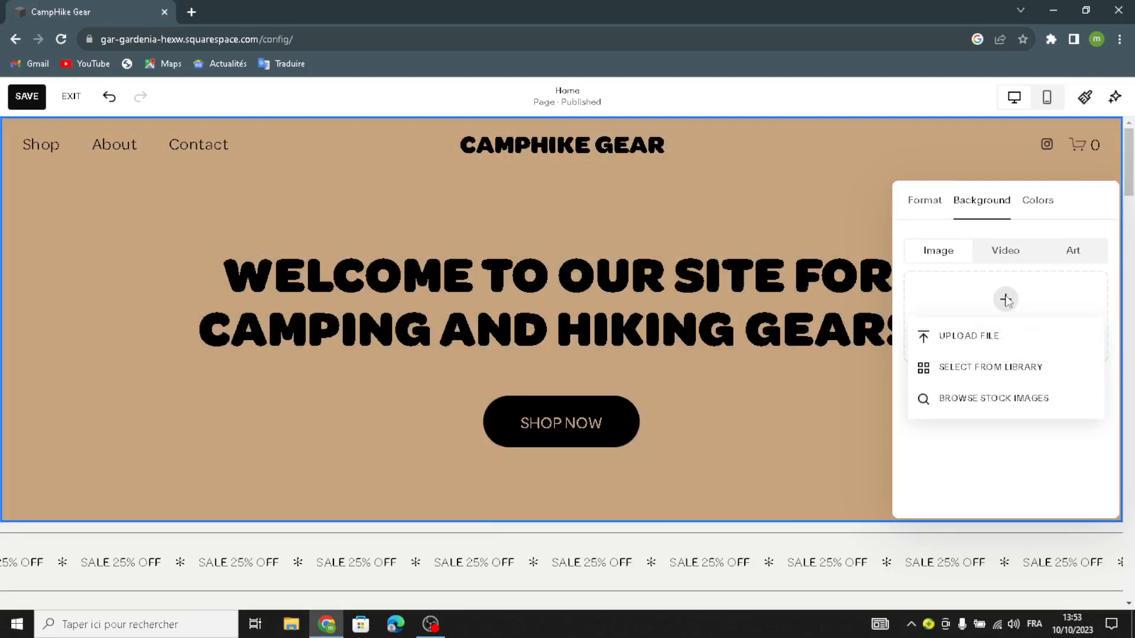
pyautogui.click(1062, 365)
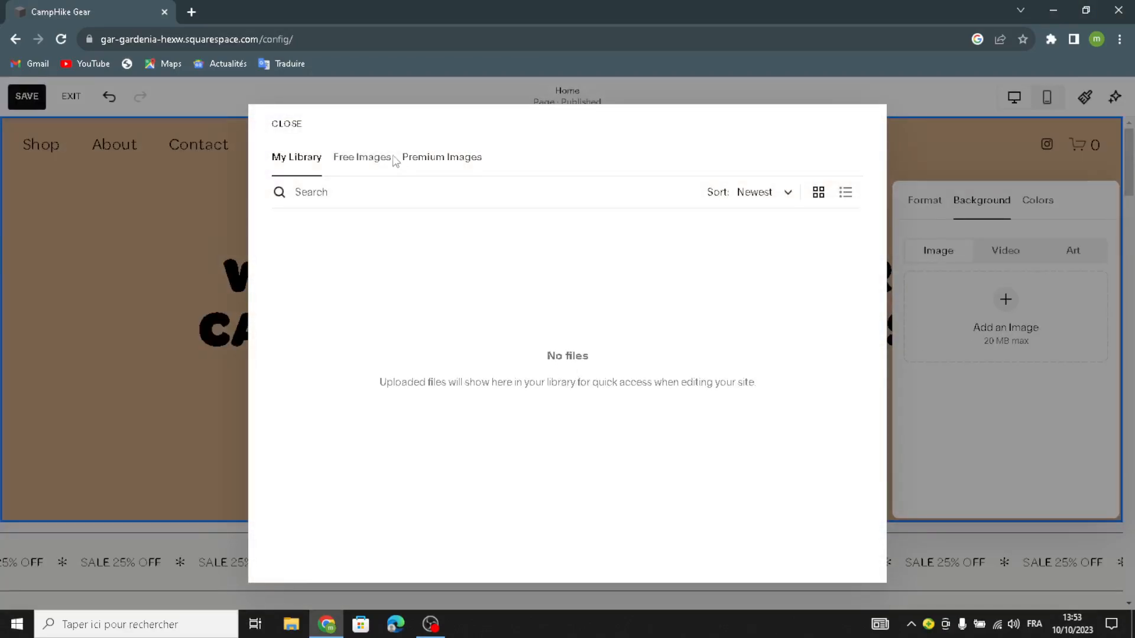
pyautogui.click(363, 158)
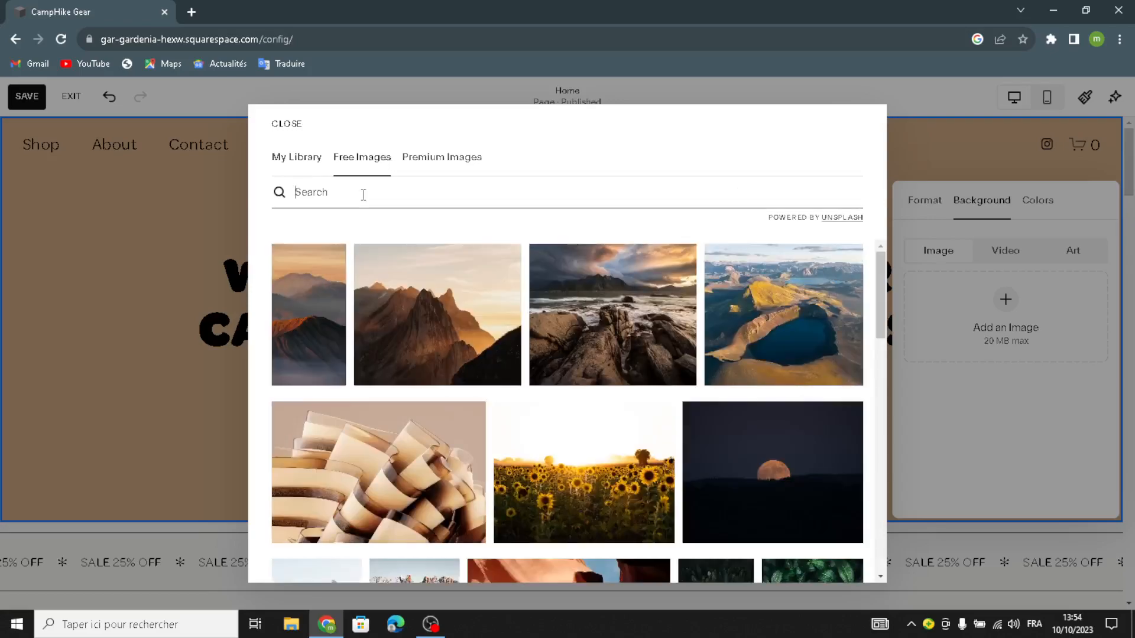
pyautogui.write('camp')
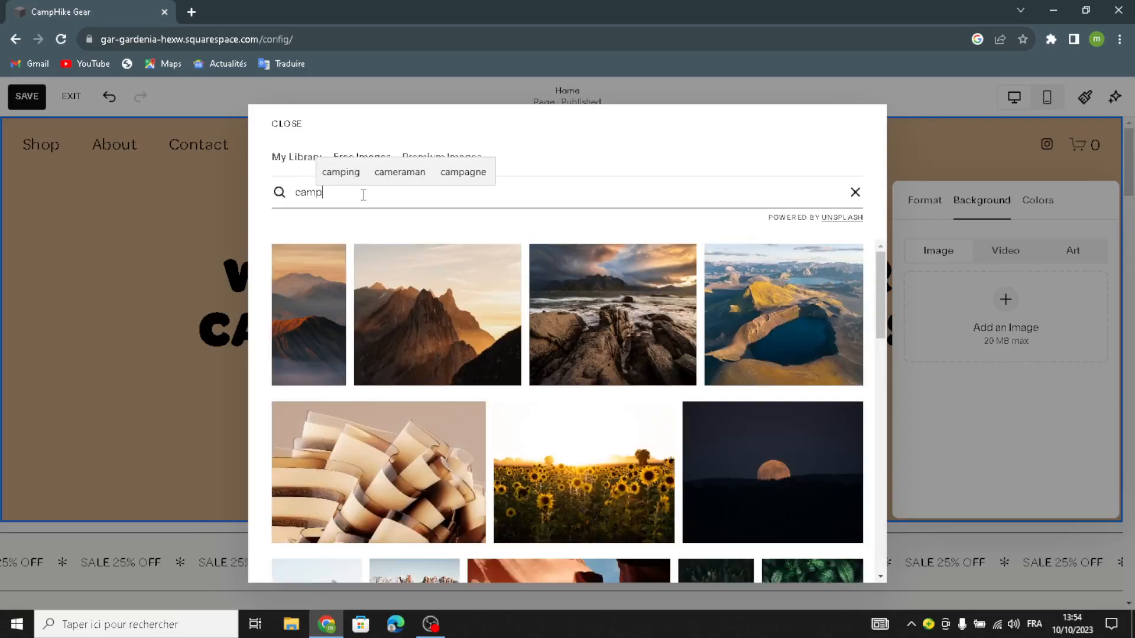
pyautogui.write('ing and hiking gears')
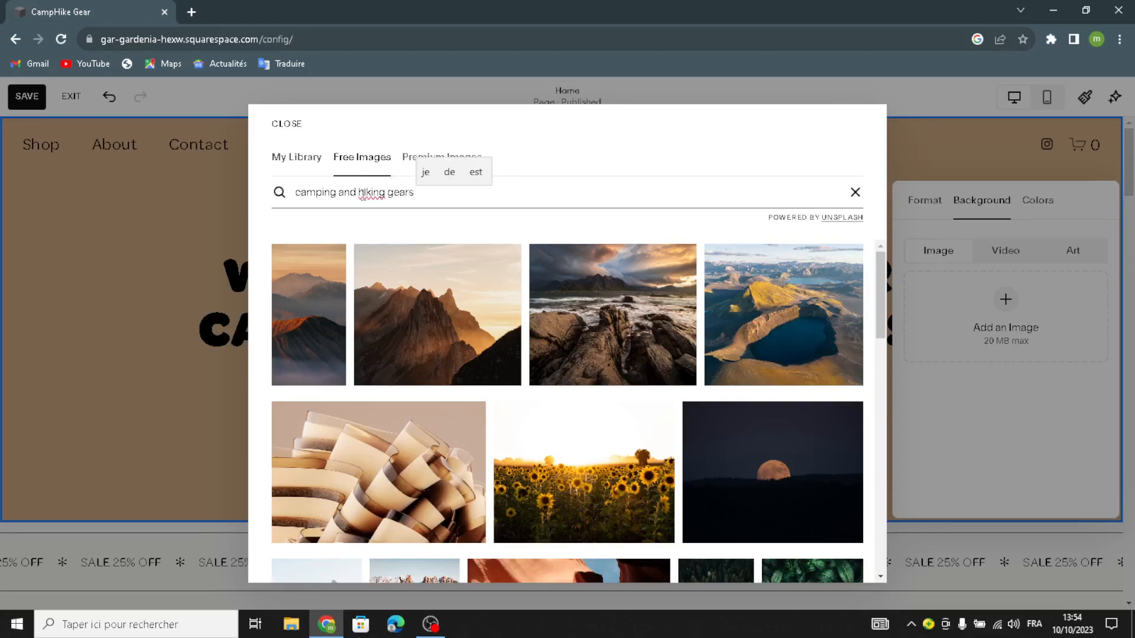
pyautogui.press('Return')
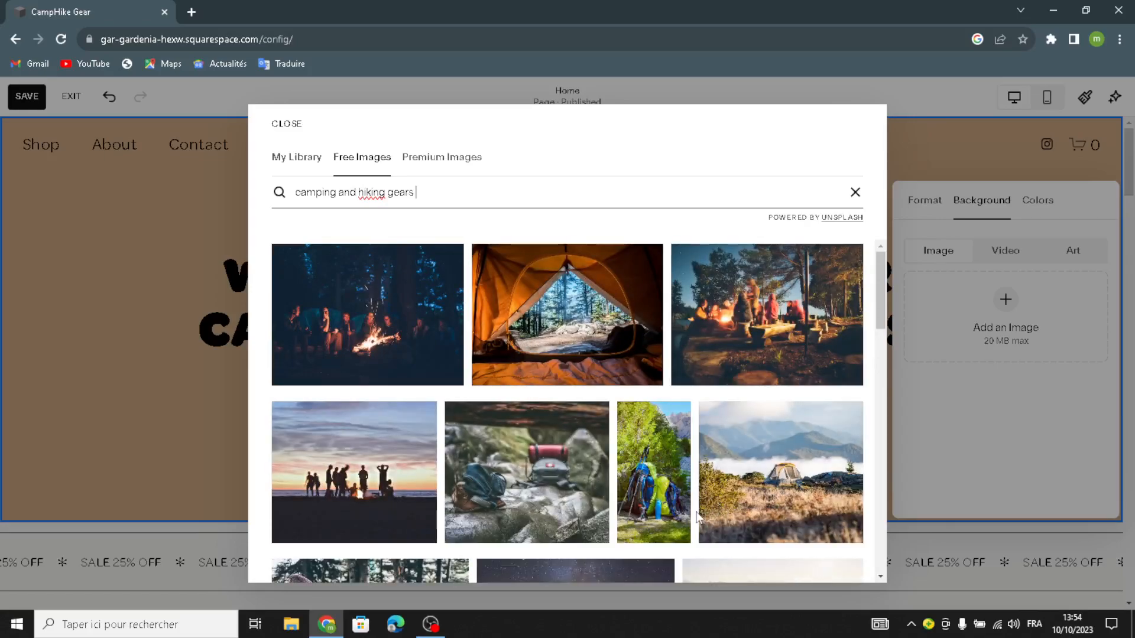
# - Look through the free stock photos of camping and hiking for a suitable hero section background
pyautogui.scroll(-3, 621, 461)
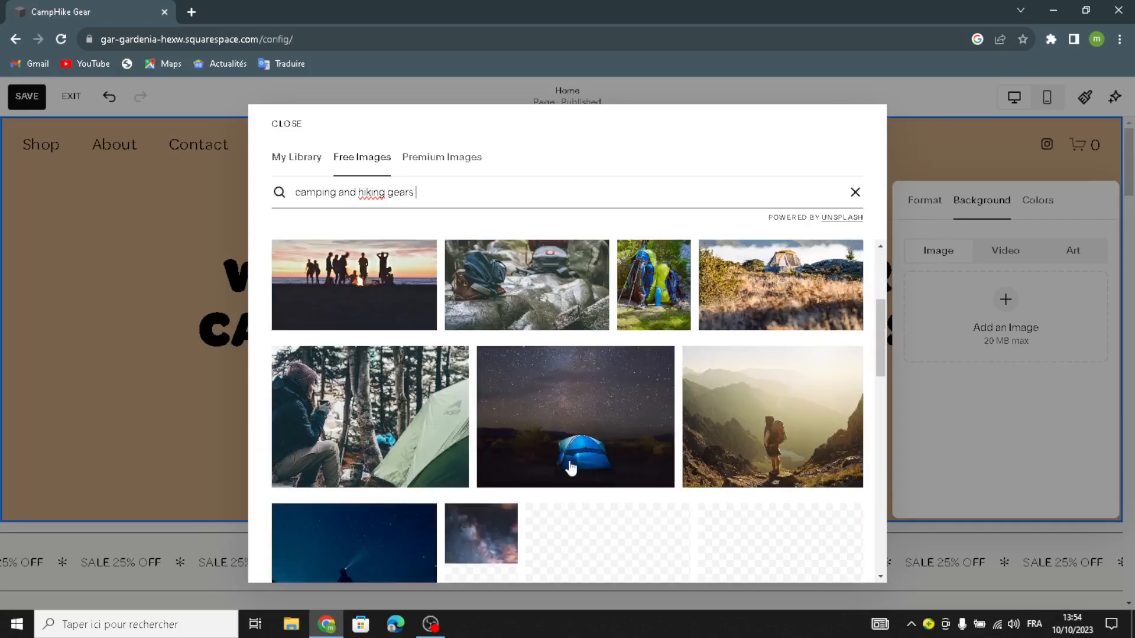
pyautogui.scroll(-5, 600, 447)
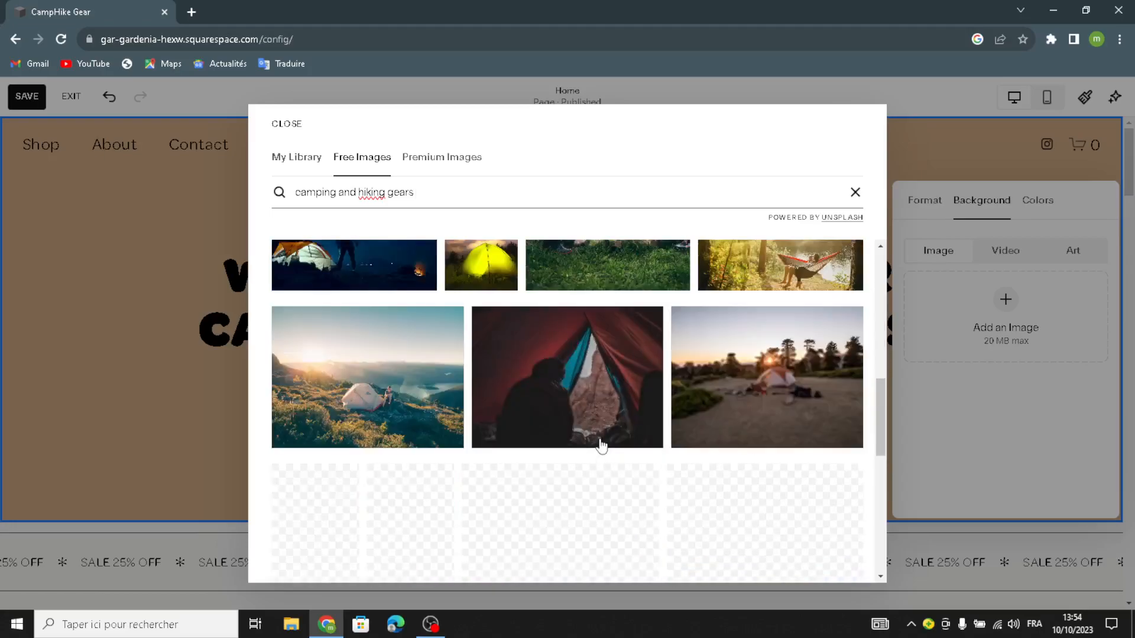
pyautogui.scroll(2, 600, 443)
pyautogui.scroll(-2, 600, 443)
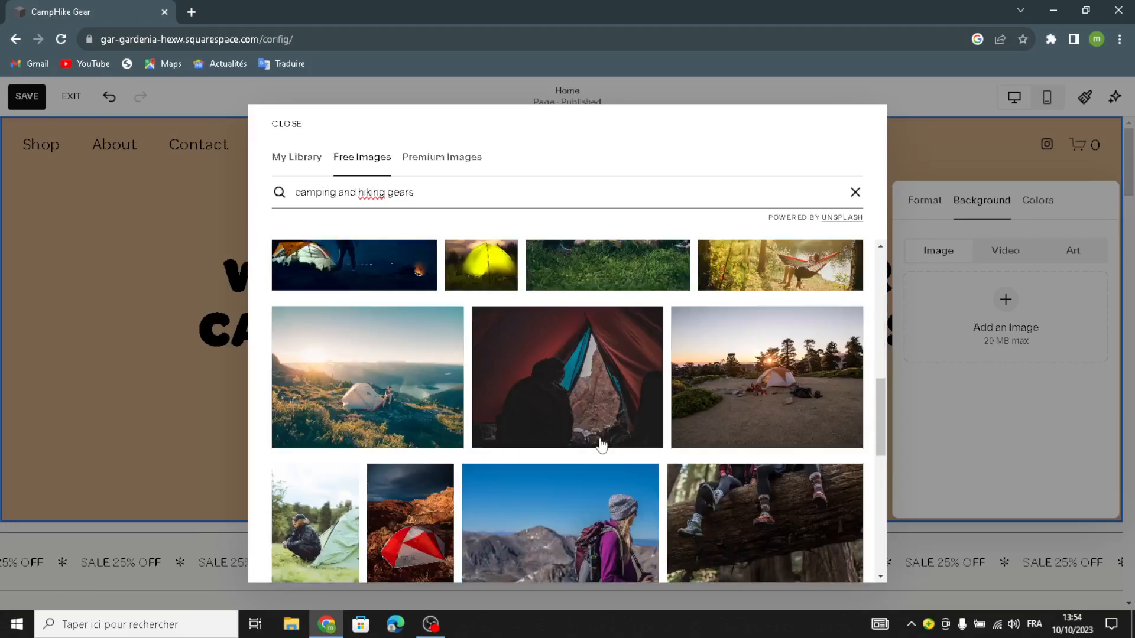
pyautogui.scroll(-2, 600, 445)
pyautogui.scroll(-2, 601, 443)
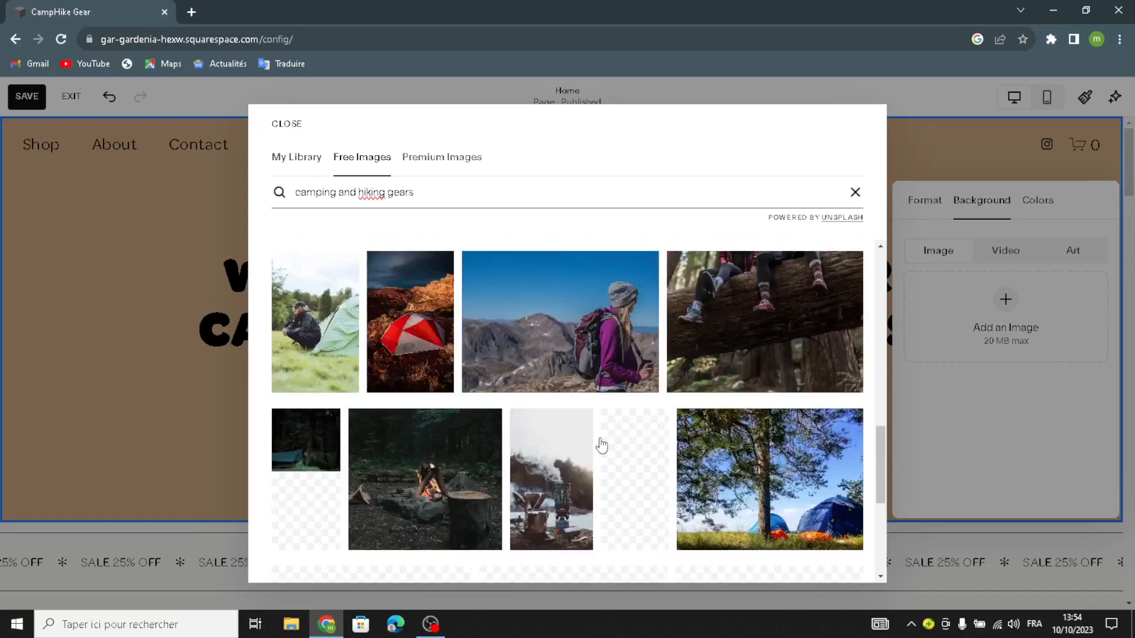
pyautogui.scroll(-2, 601, 444)
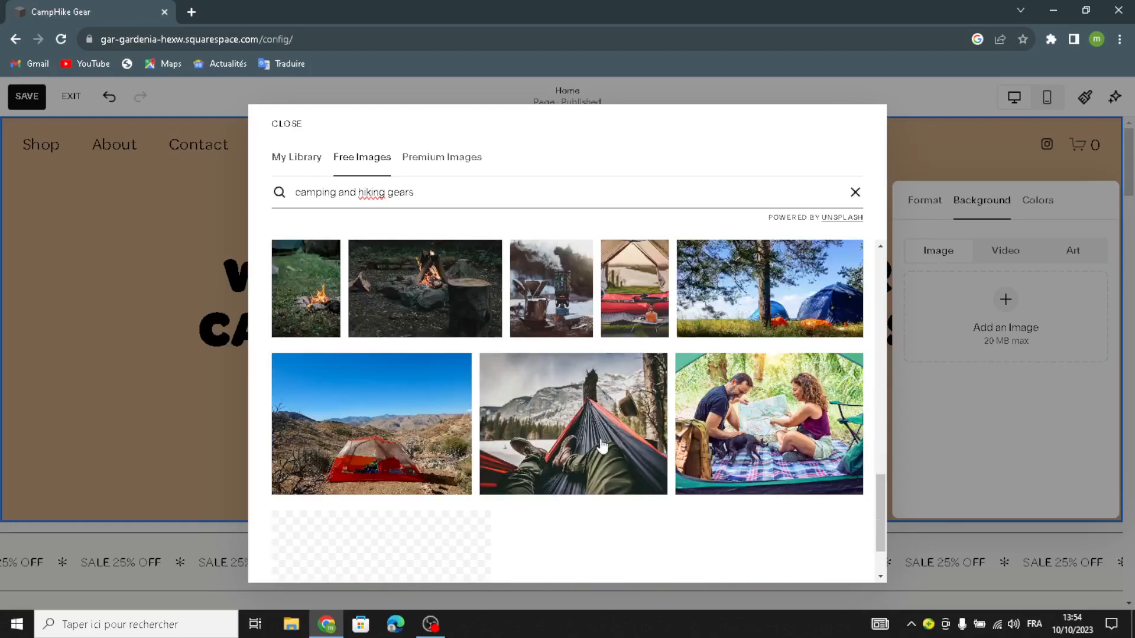
pyautogui.scroll(-1, 502, 508)
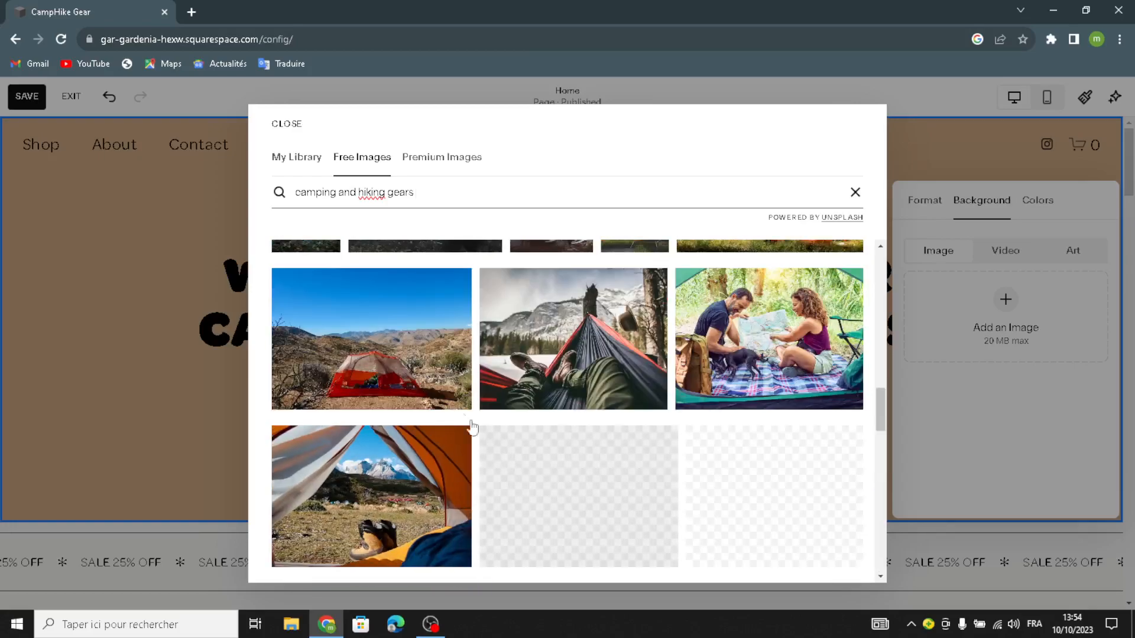
pyautogui.scroll(-1, 557, 527)
pyautogui.scroll(-1, 603, 473)
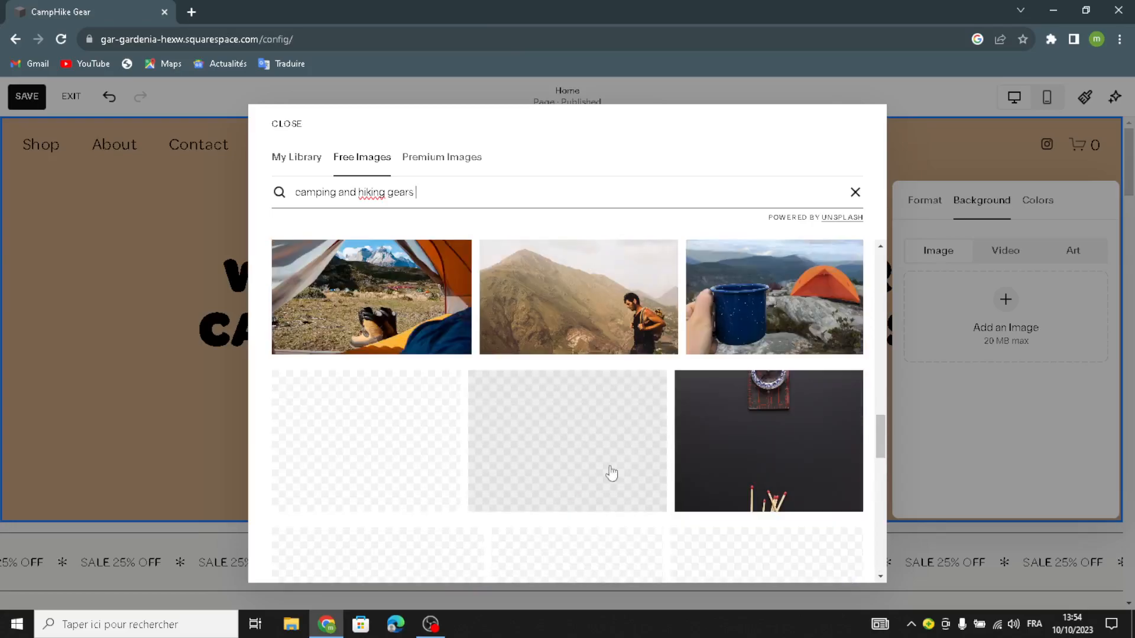
pyautogui.scroll(-3, 636, 458)
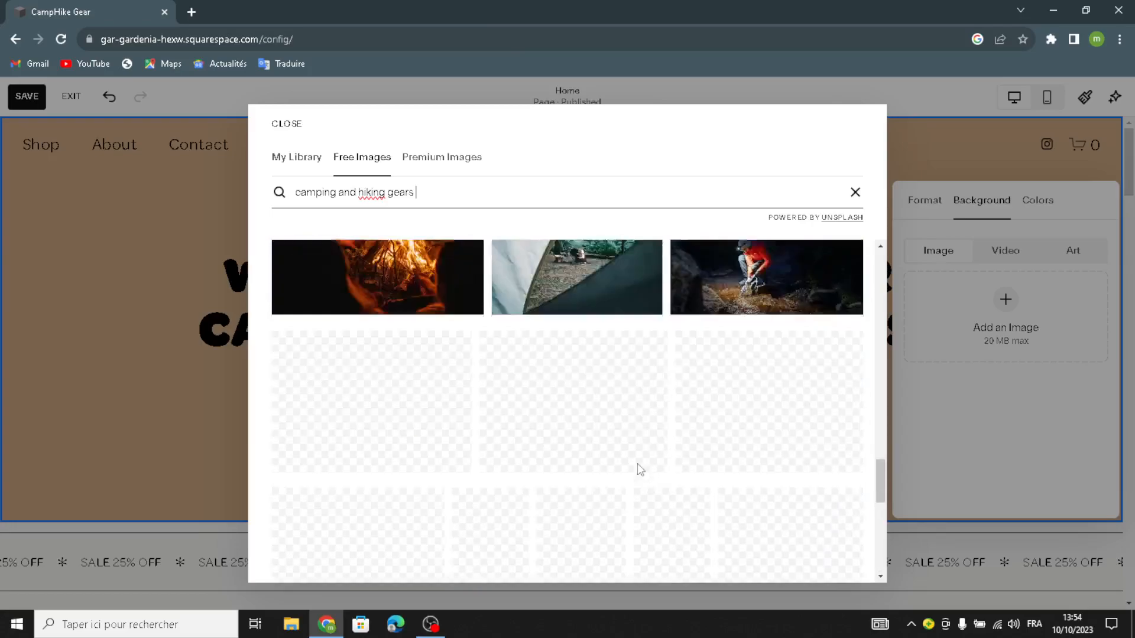
pyautogui.scroll(2, 638, 470)
pyautogui.scroll(-3, 644, 450)
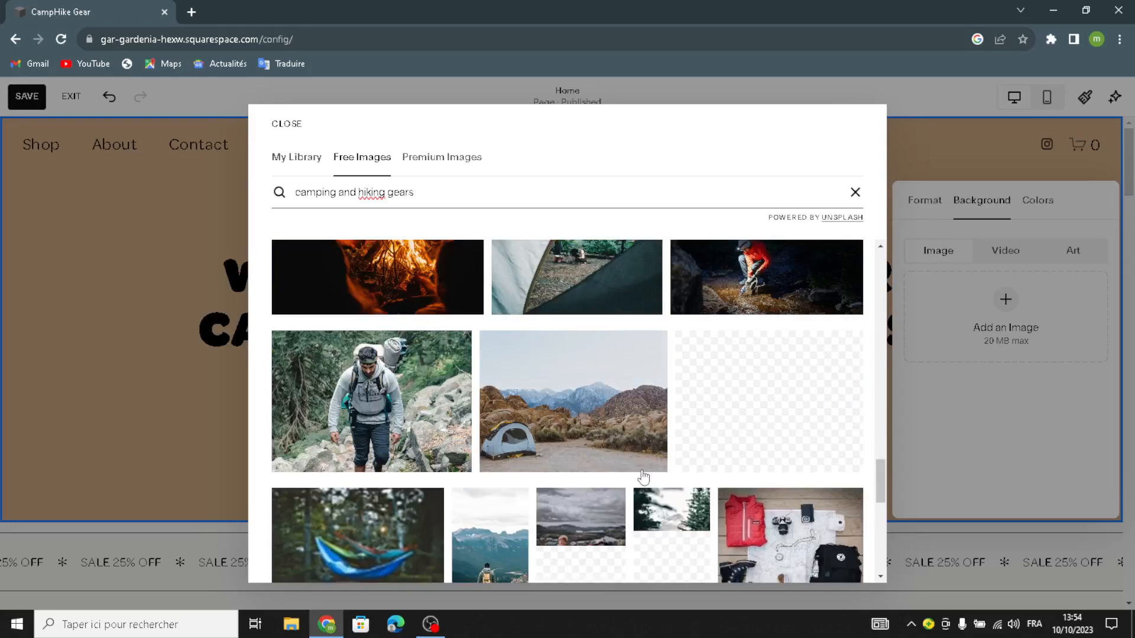
pyautogui.scroll(3, 607, 457)
pyautogui.scroll(-10, 606, 456)
pyautogui.scroll(3, 674, 402)
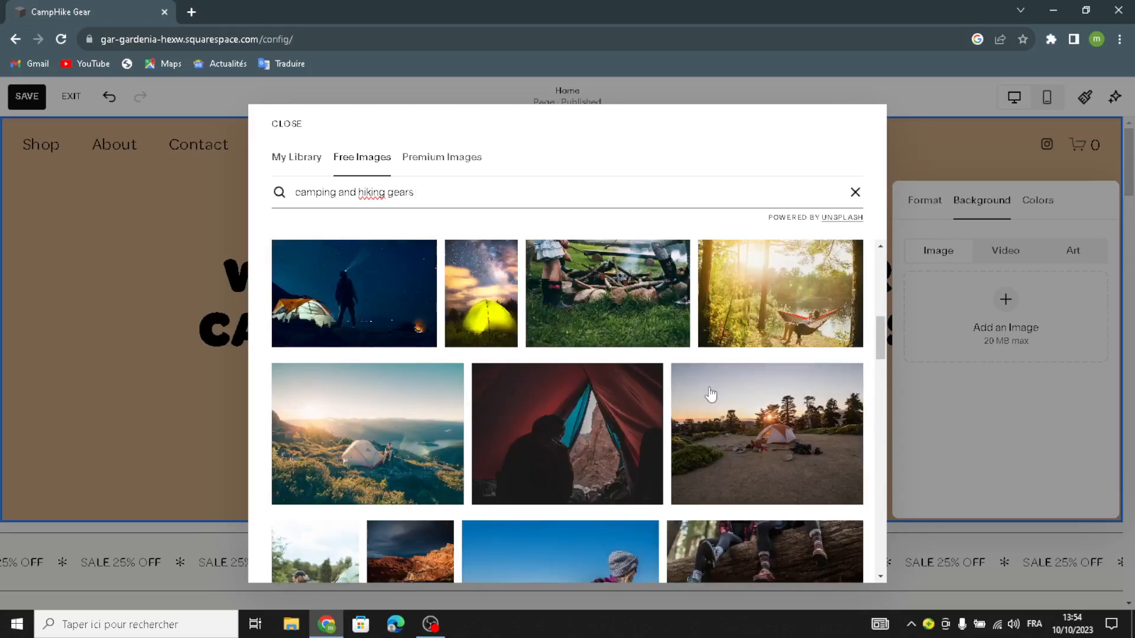
pyautogui.scroll(2, 656, 436)
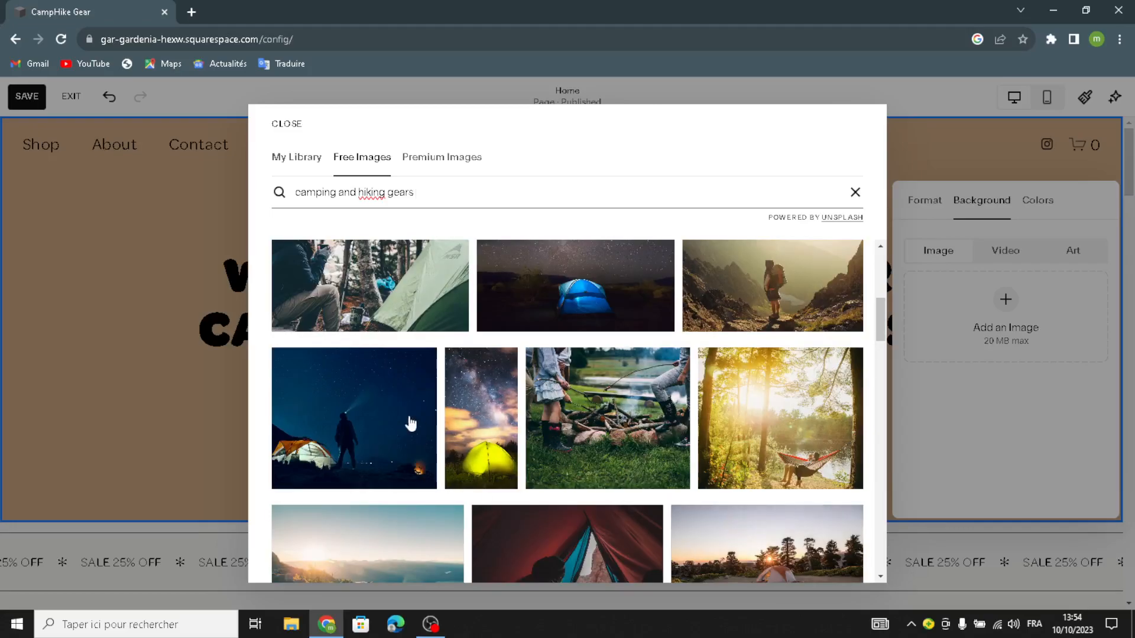
pyautogui.scroll(2, 562, 464)
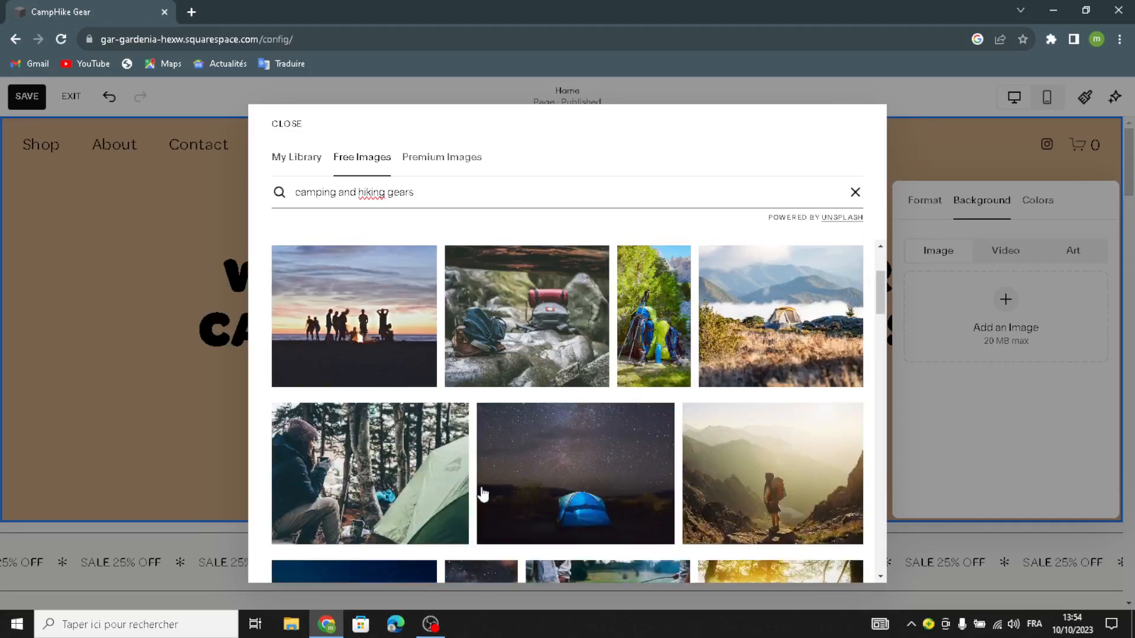
pyautogui.scroll(2, 535, 445)
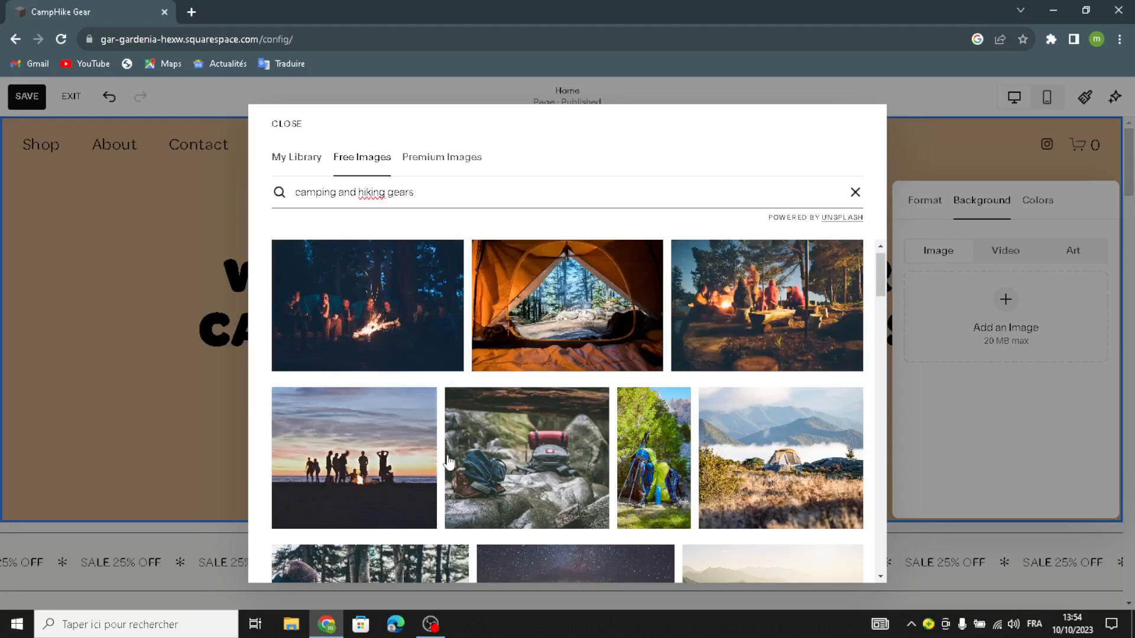
# - Set the free photo of a white tent and seated camper on a sunlit hillside above a lake as the hero section's background
pyautogui.scroll(-5, 549, 355)
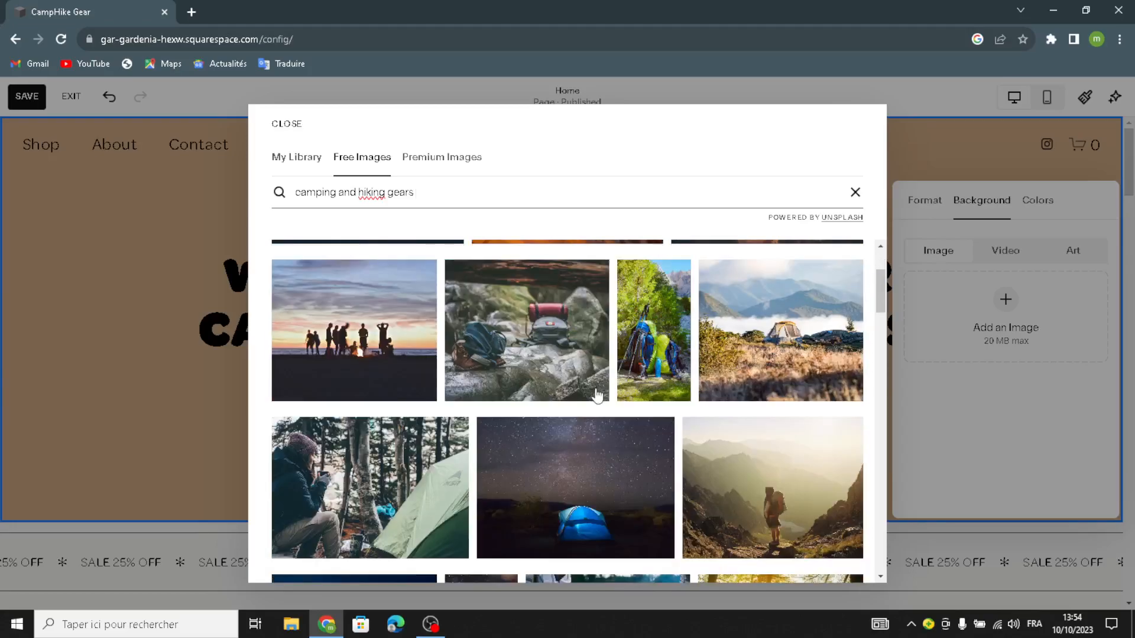
pyautogui.scroll(-1, 596, 395)
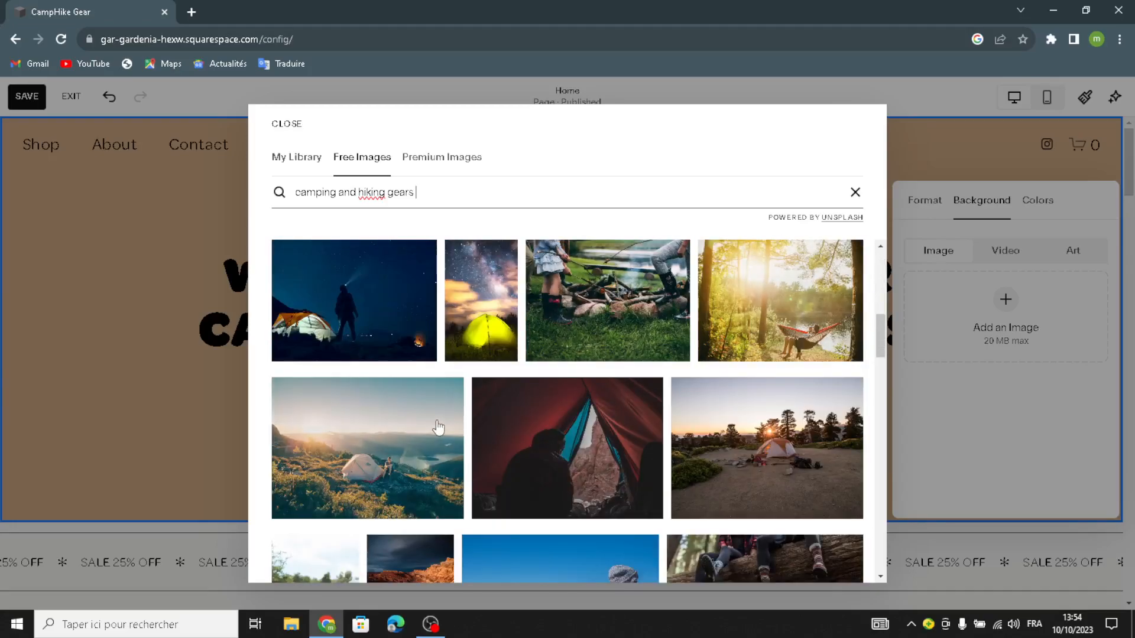
pyautogui.scroll(-2, 438, 428)
pyautogui.click(411, 325)
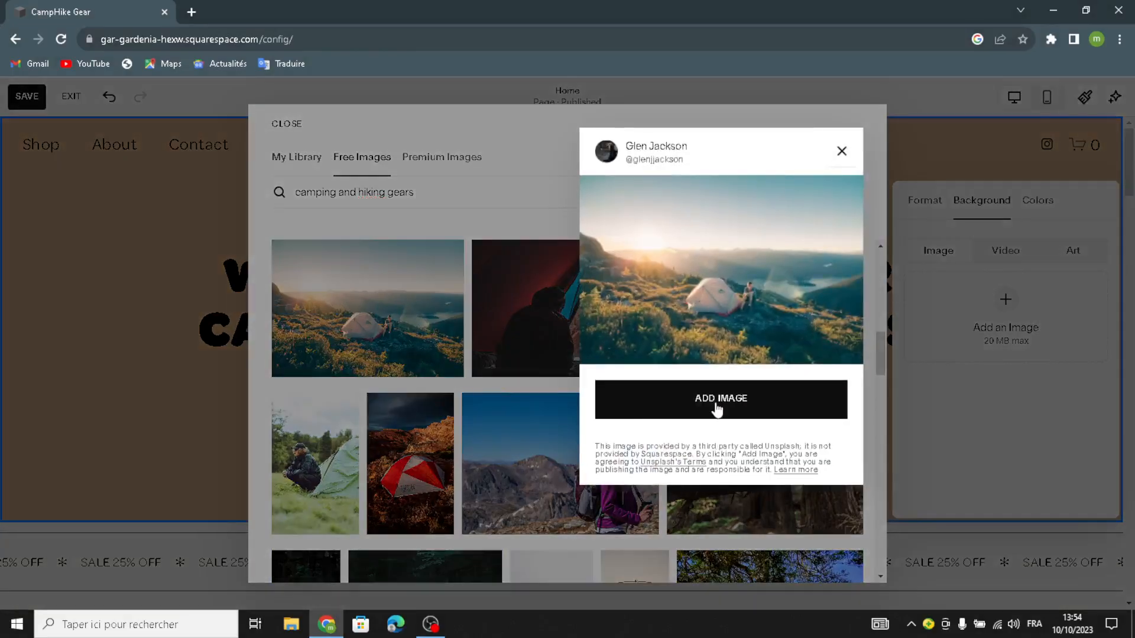
pyautogui.click(717, 407)
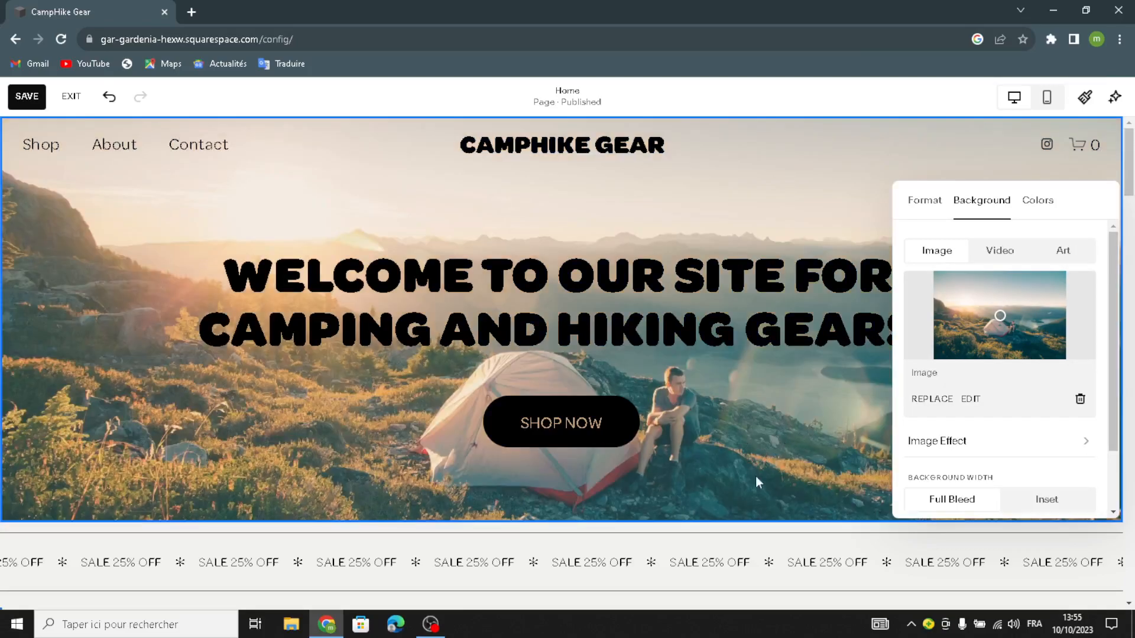
pyautogui.click(749, 469)
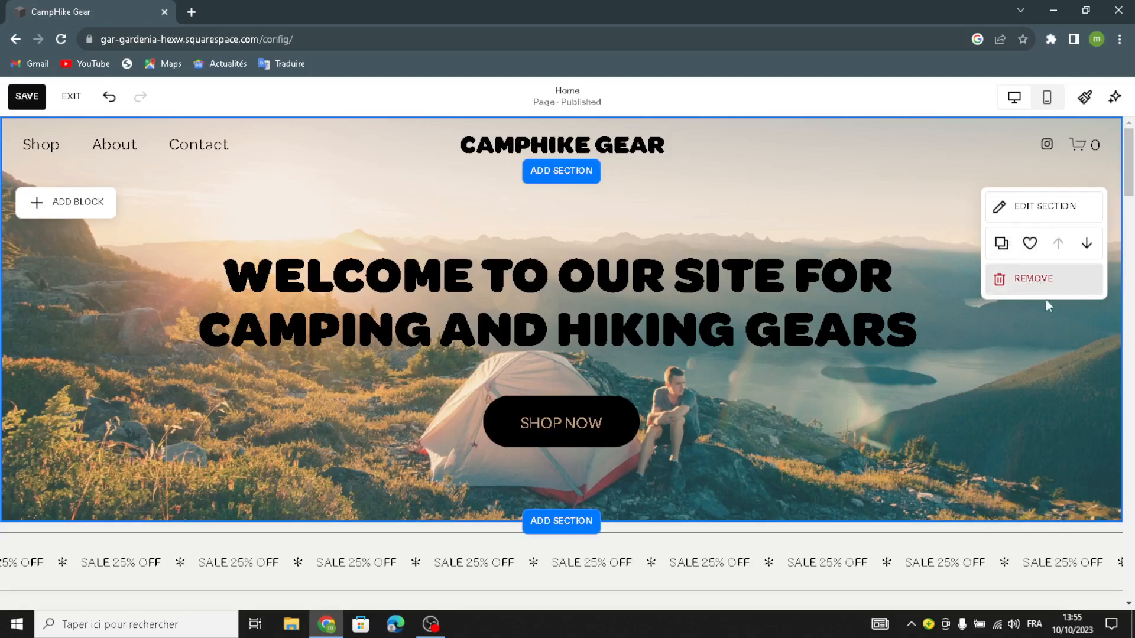
# - Examine the ready-made Intro section layouts that can be added above the hero section
pyautogui.click(561, 170)
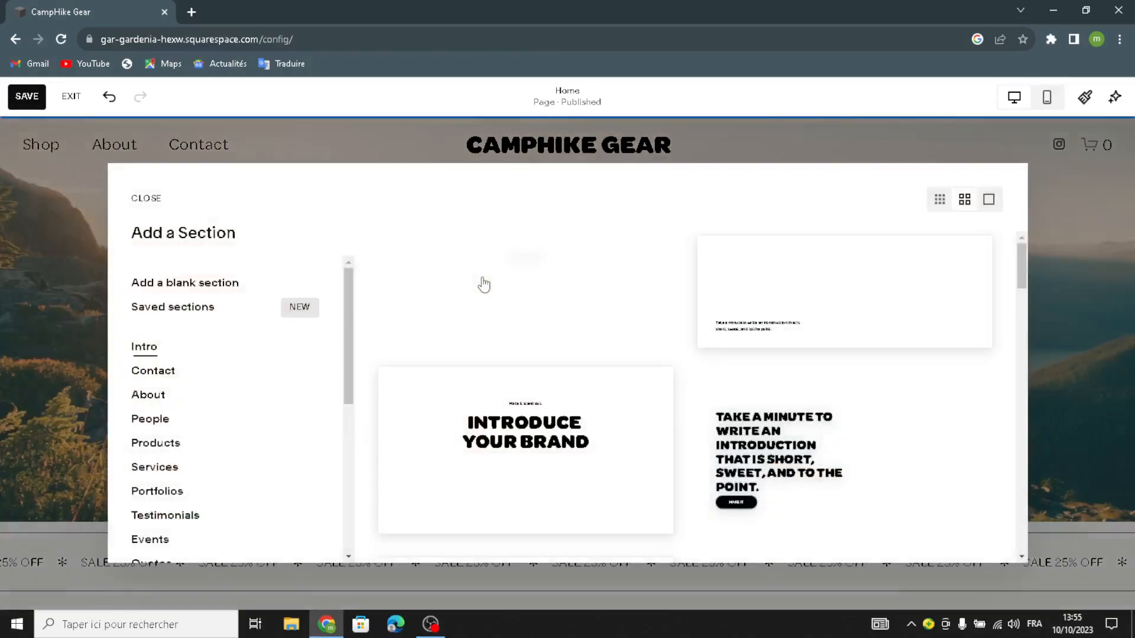
pyautogui.scroll(-3, 177, 468)
pyautogui.scroll(3, 167, 463)
pyautogui.scroll(-5, 151, 458)
pyautogui.scroll(4, 142, 390)
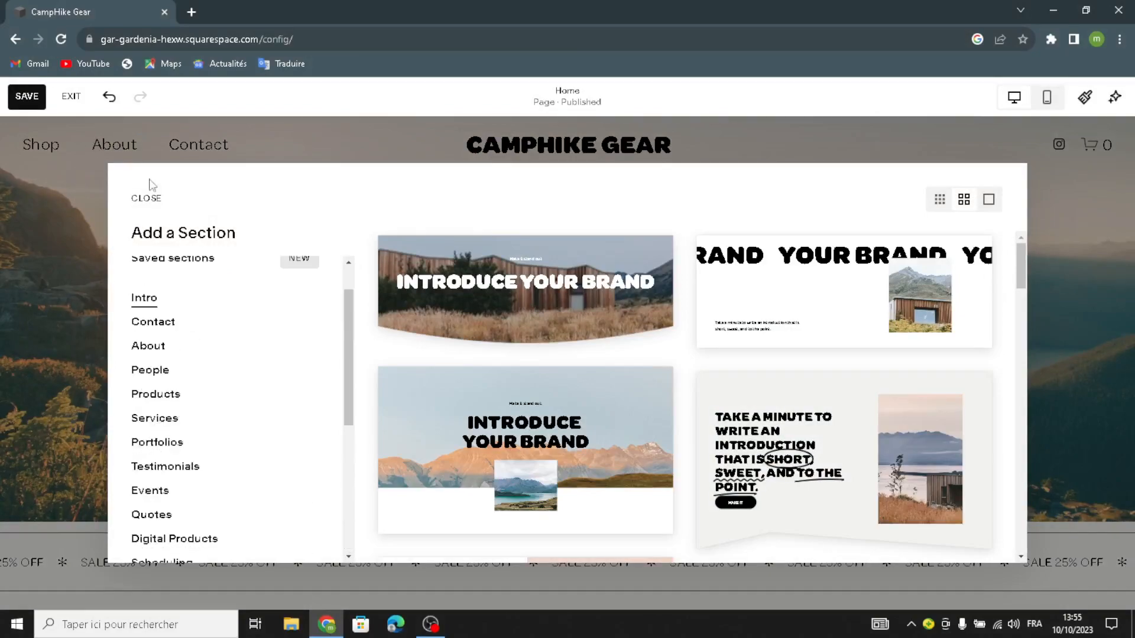
pyautogui.click(611, 302)
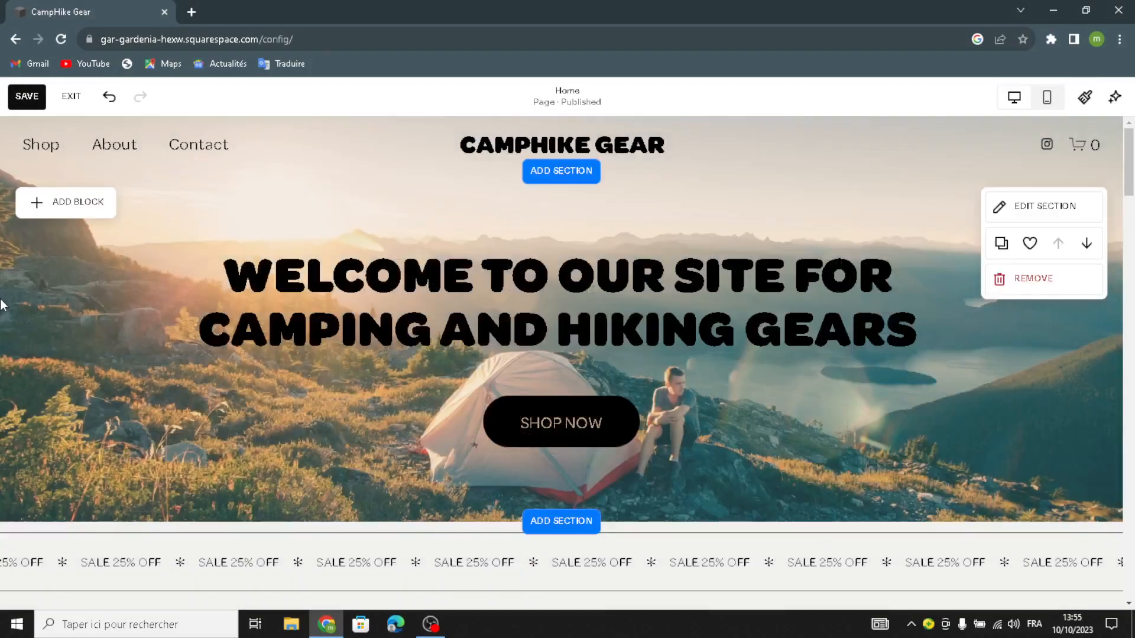
# - Check the content blocks available for the hero section and preview the homepage in the mobile layout
pyautogui.click(65, 201)
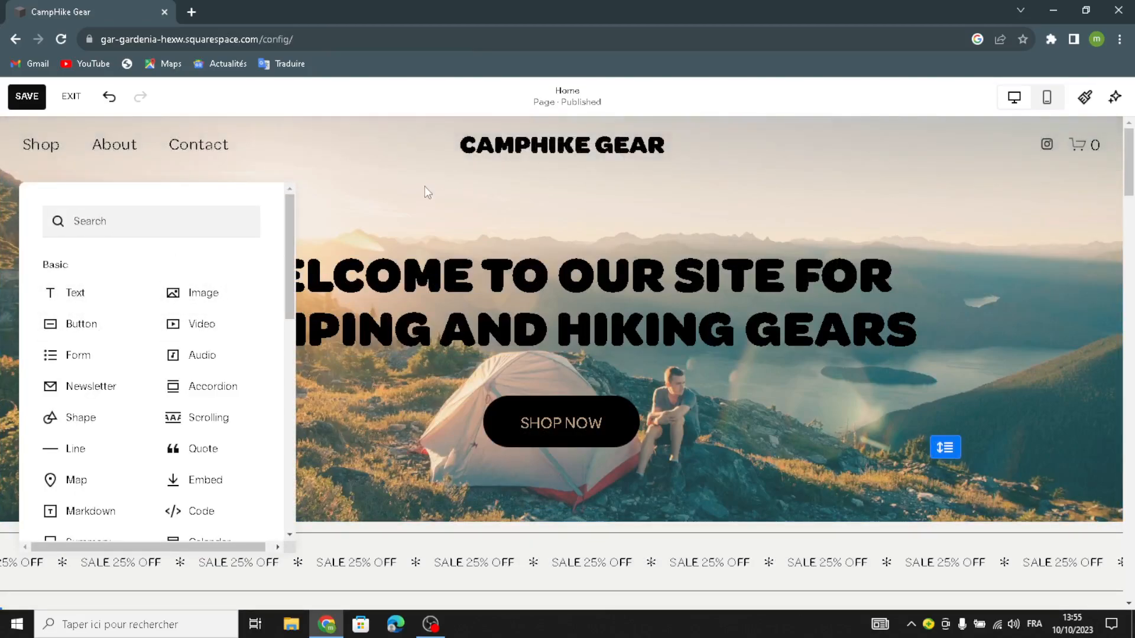
pyautogui.click(424, 187)
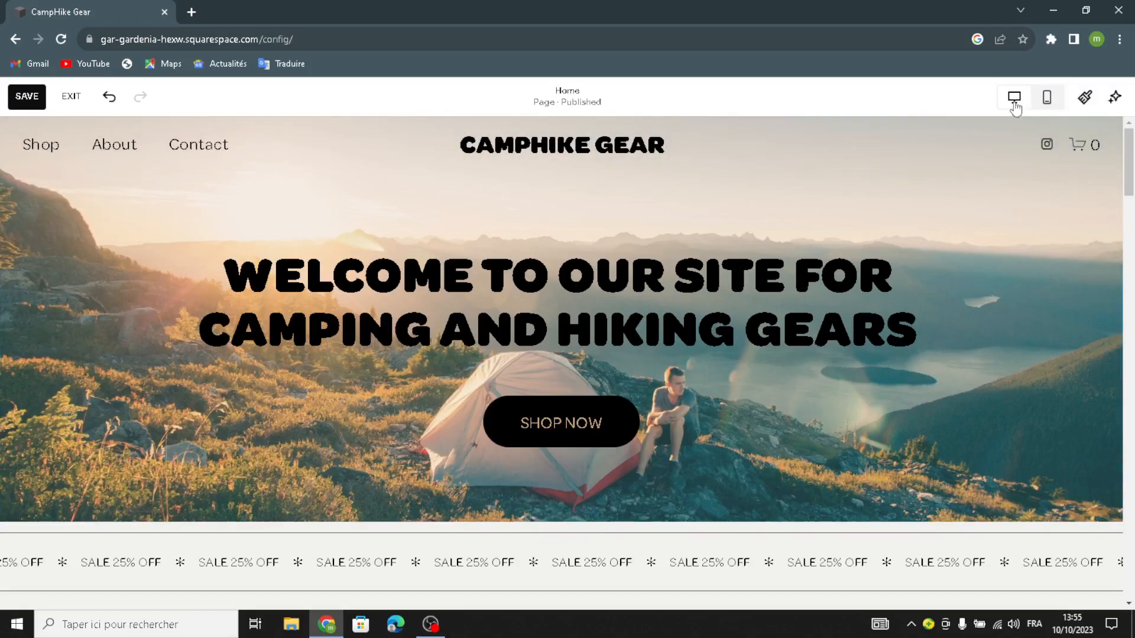
pyautogui.click(1046, 100)
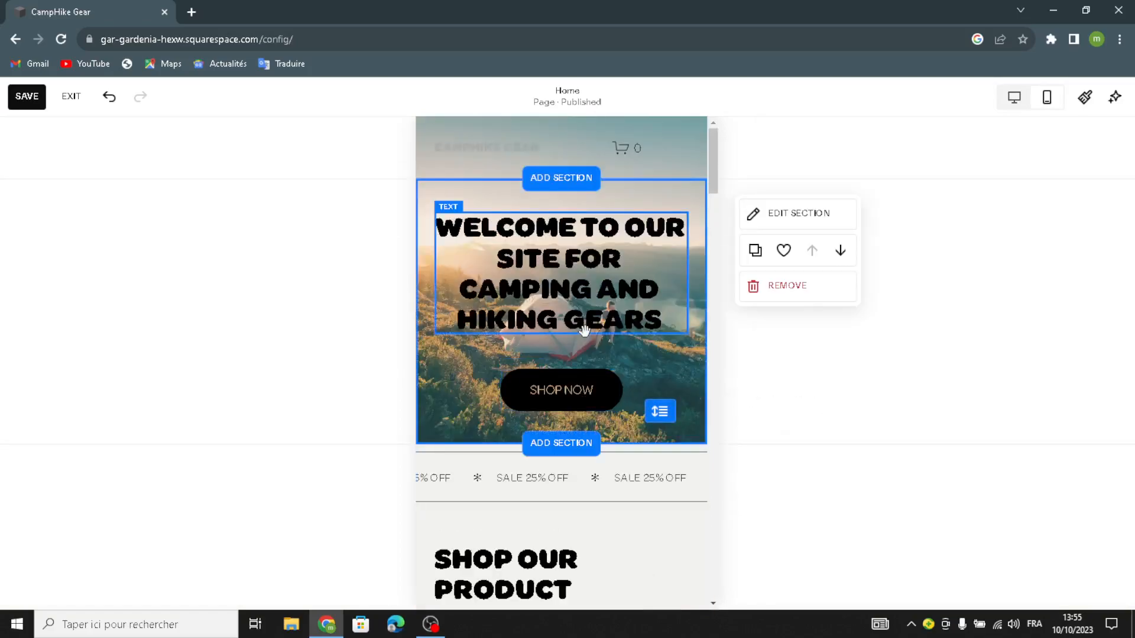
pyautogui.click(1013, 98)
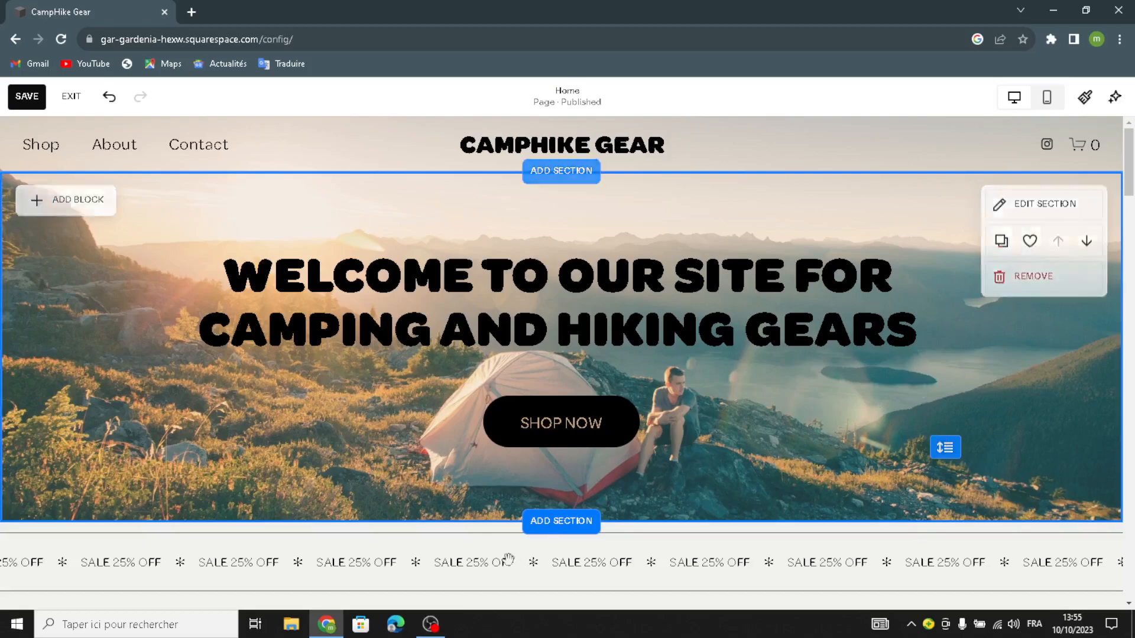
# - Examine the site header's site title, logo image and mobile logo image settings
pyautogui.moveTo(569, 148)
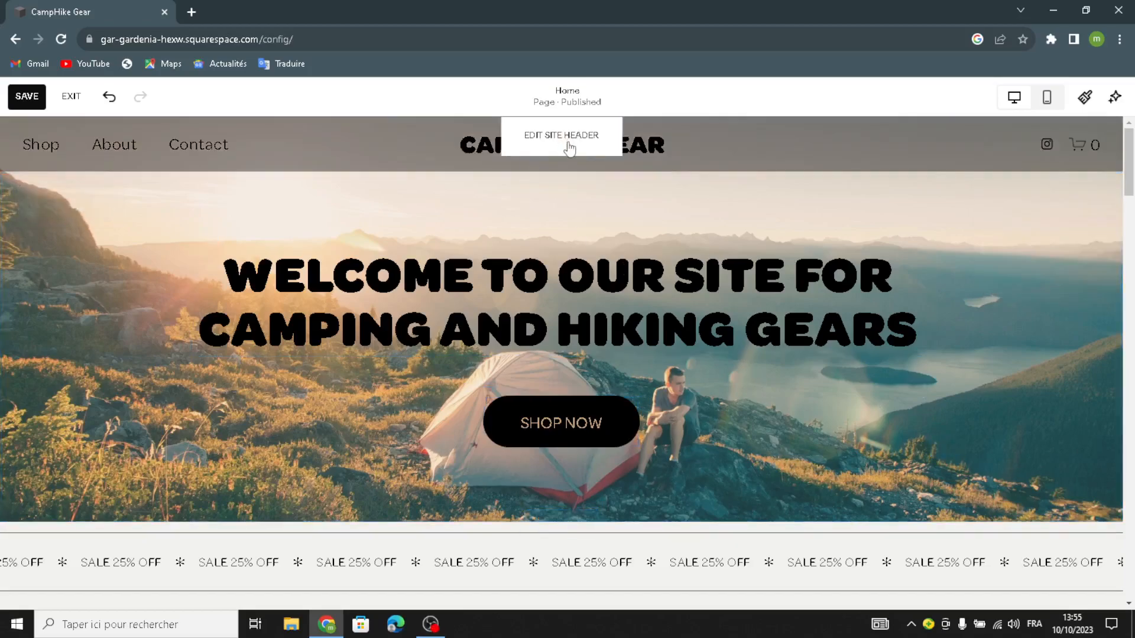
pyautogui.click(523, 158)
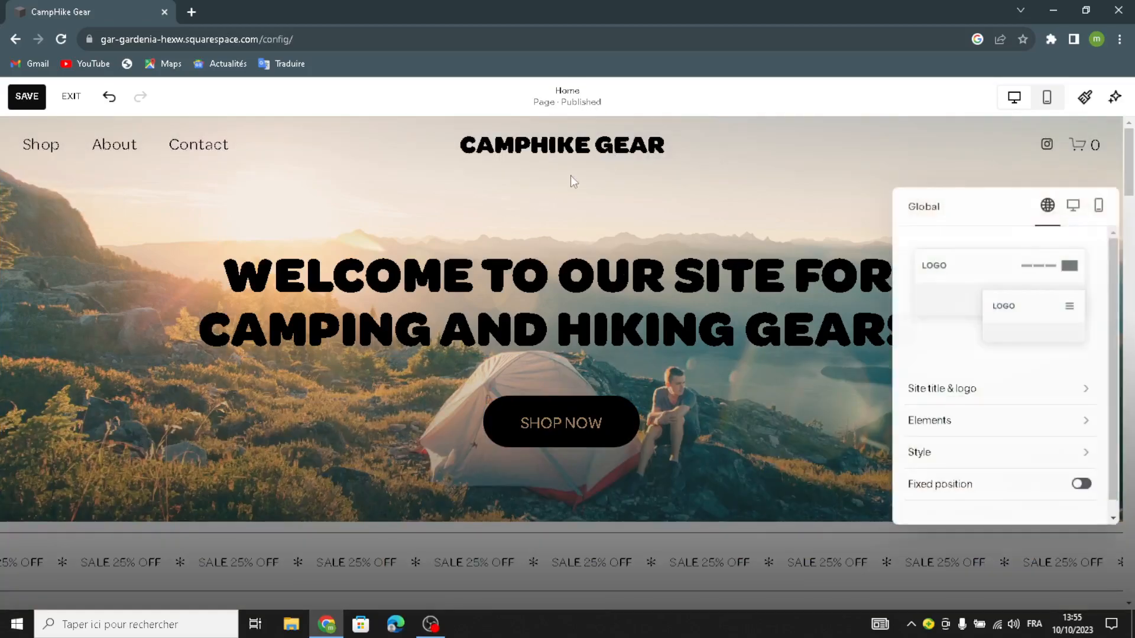
pyautogui.click(973, 406)
pyautogui.click(994, 258)
pyautogui.click(997, 260)
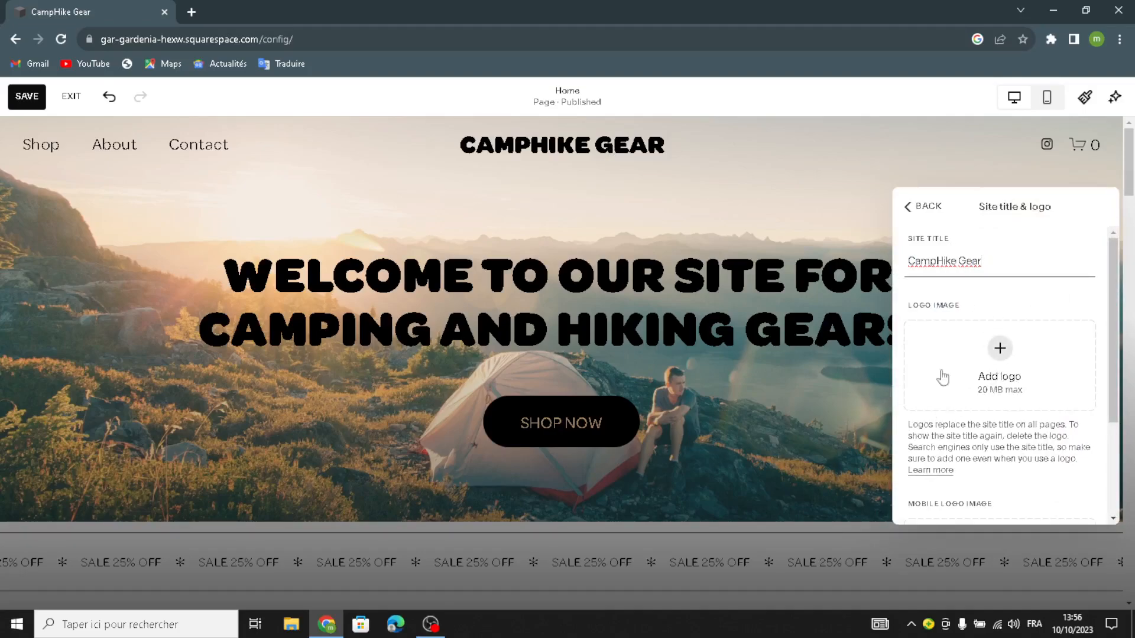
pyautogui.click(1007, 371)
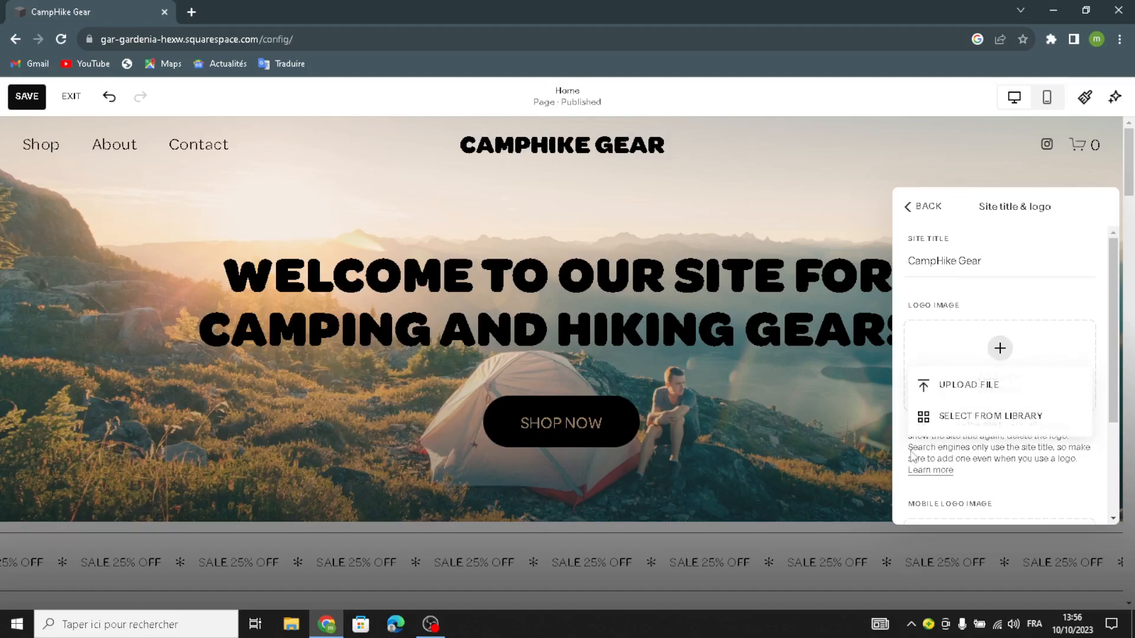
pyautogui.click(978, 469)
pyautogui.scroll(-3, 945, 420)
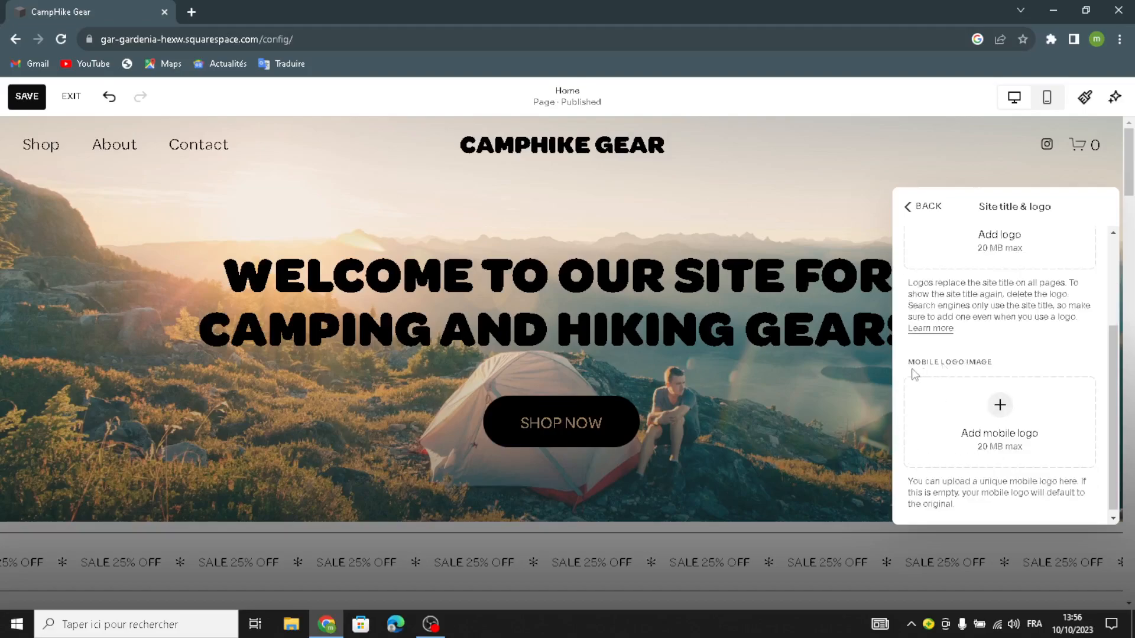
pyautogui.scroll(3, 939, 414)
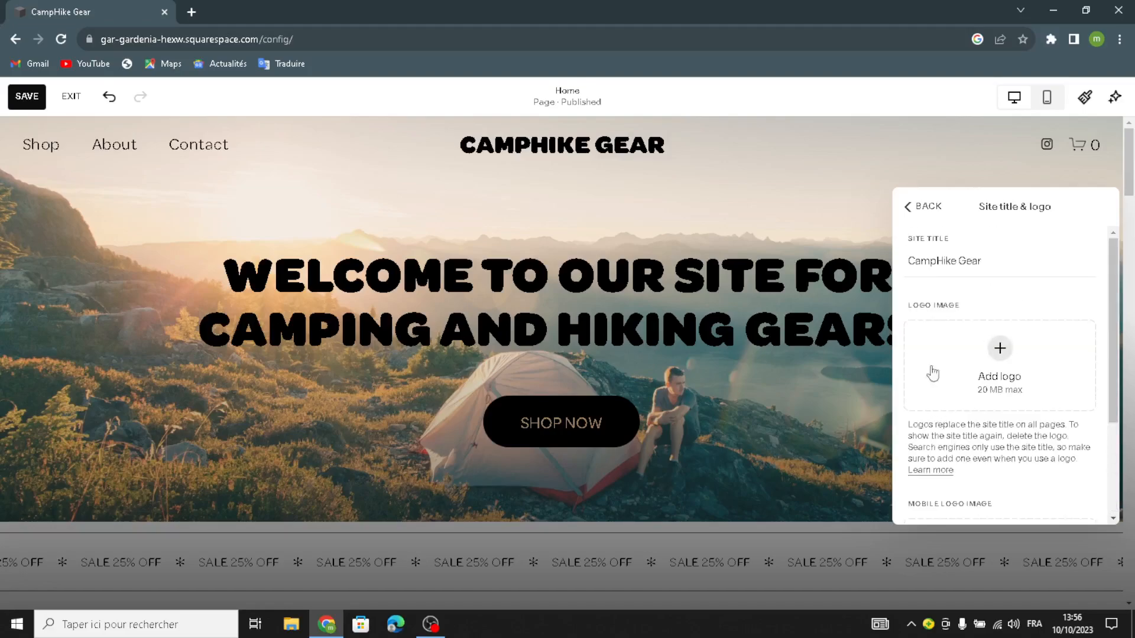
pyautogui.click(936, 214)
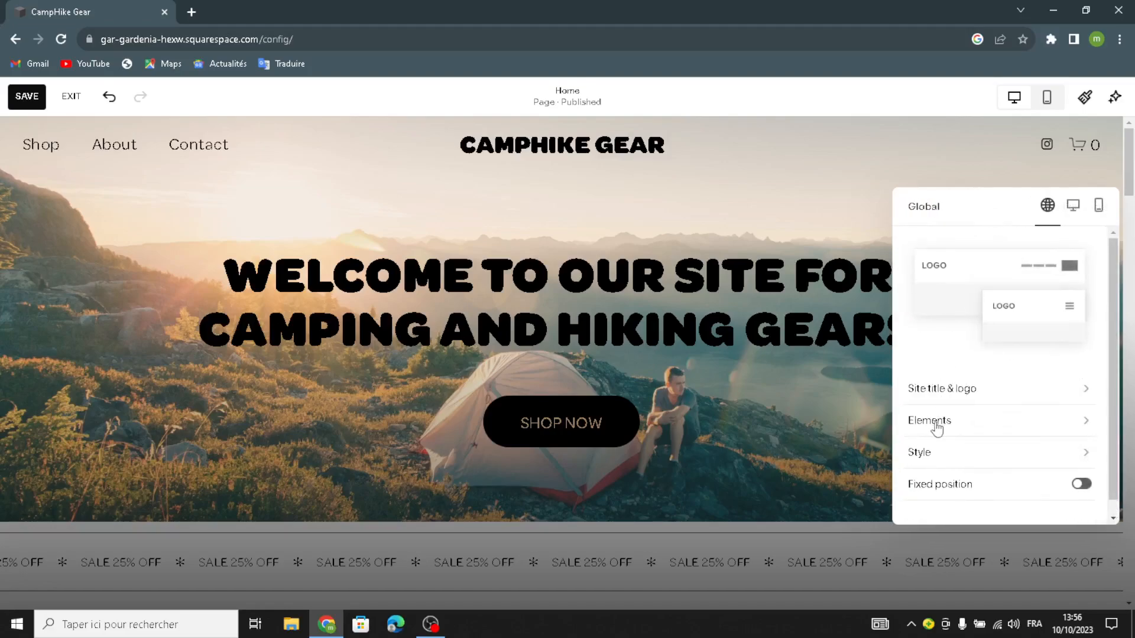
# - Turn on the button element in the site header and open its label text for editing
pyautogui.click(975, 435)
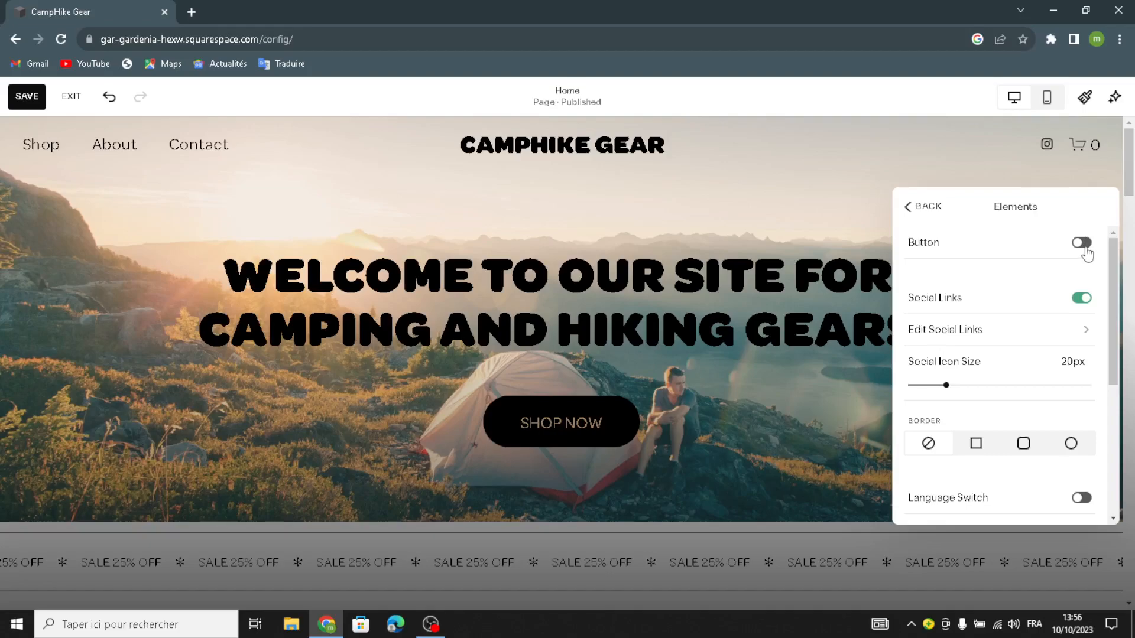
pyautogui.click(1080, 243)
pyautogui.moveTo(970, 272)
pyautogui.mouseDown()
pyautogui.moveTo(914, 273)
pyautogui.moveTo(967, 273)
pyautogui.mouseUp()
pyautogui.click(986, 277)
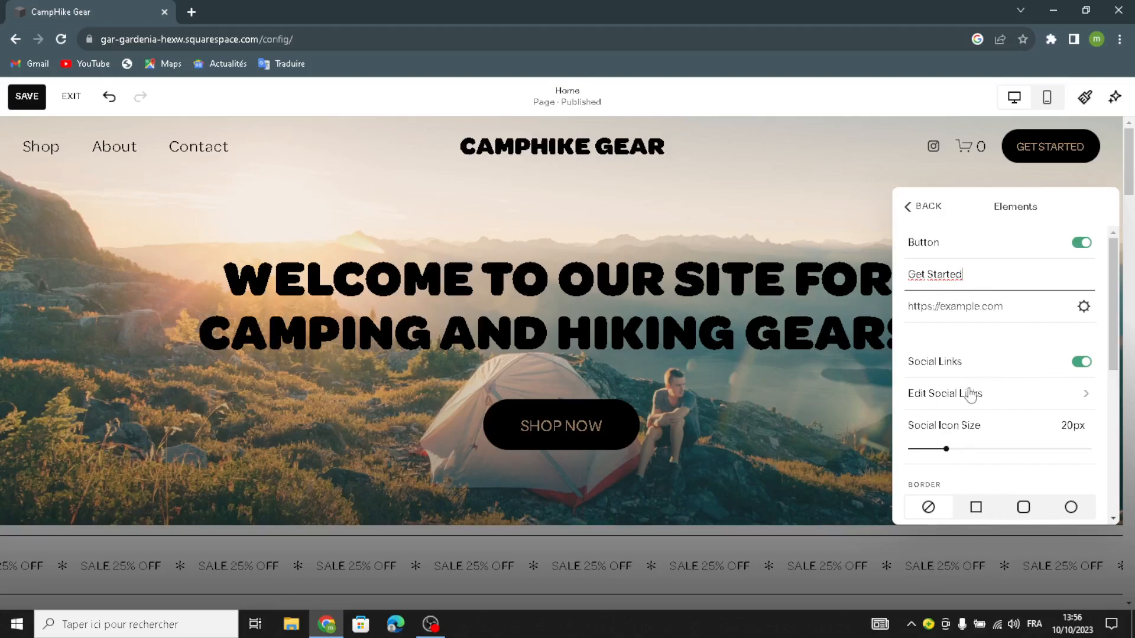
# - Check the header's social links and change the cart icon to the plain solid black bag with two open handles
pyautogui.click(947, 388)
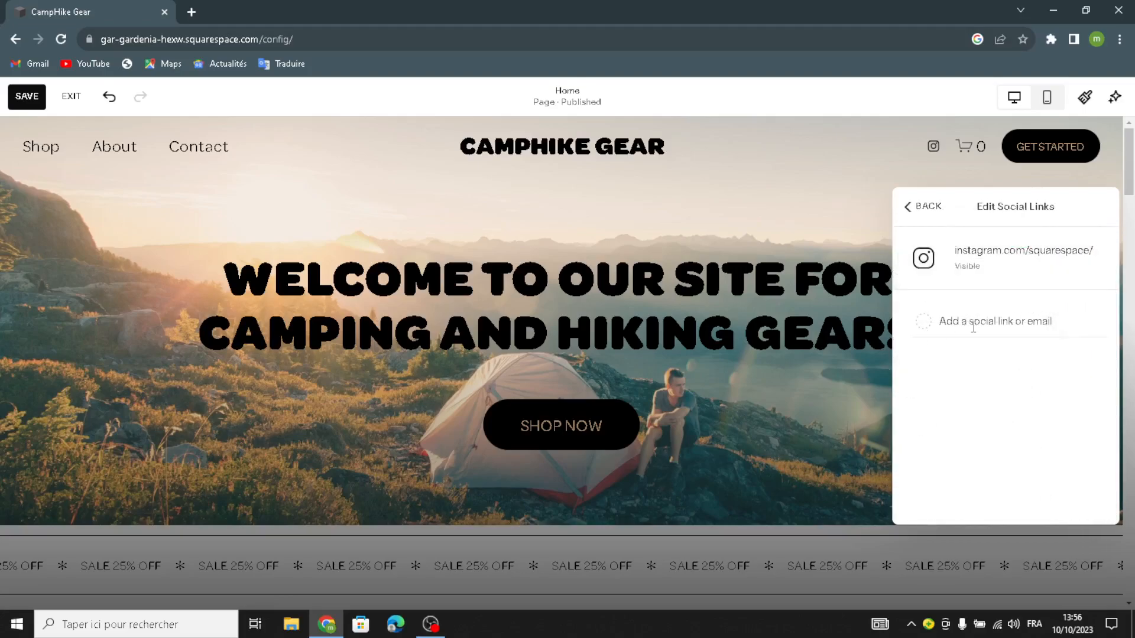
pyautogui.click(907, 206)
pyautogui.scroll(-4, 926, 431)
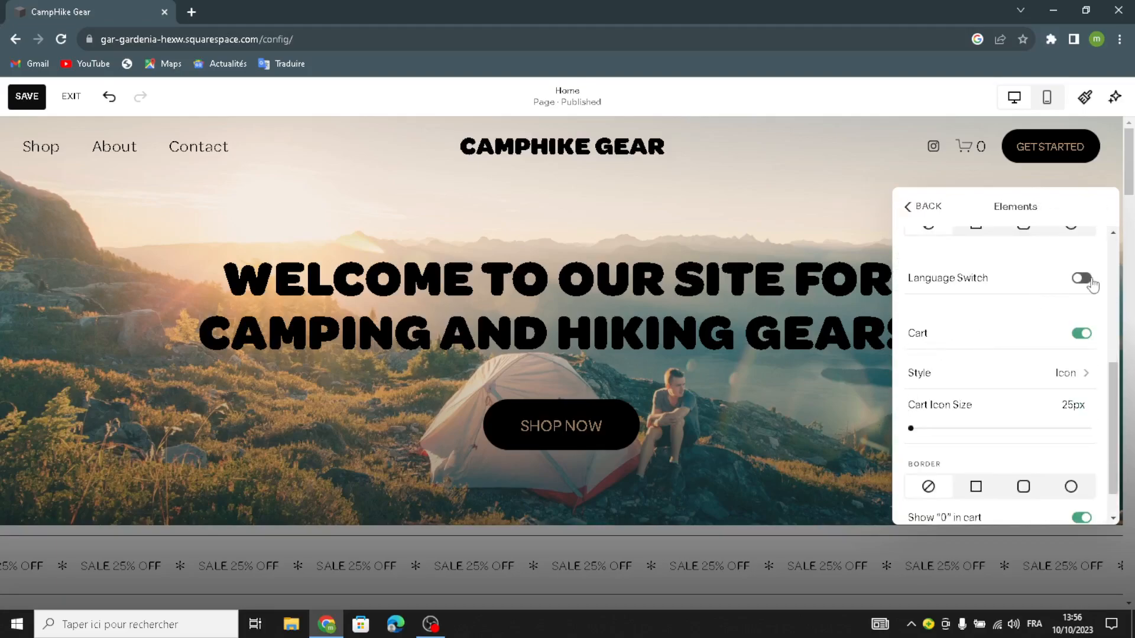
pyautogui.click(1067, 378)
pyautogui.click(929, 290)
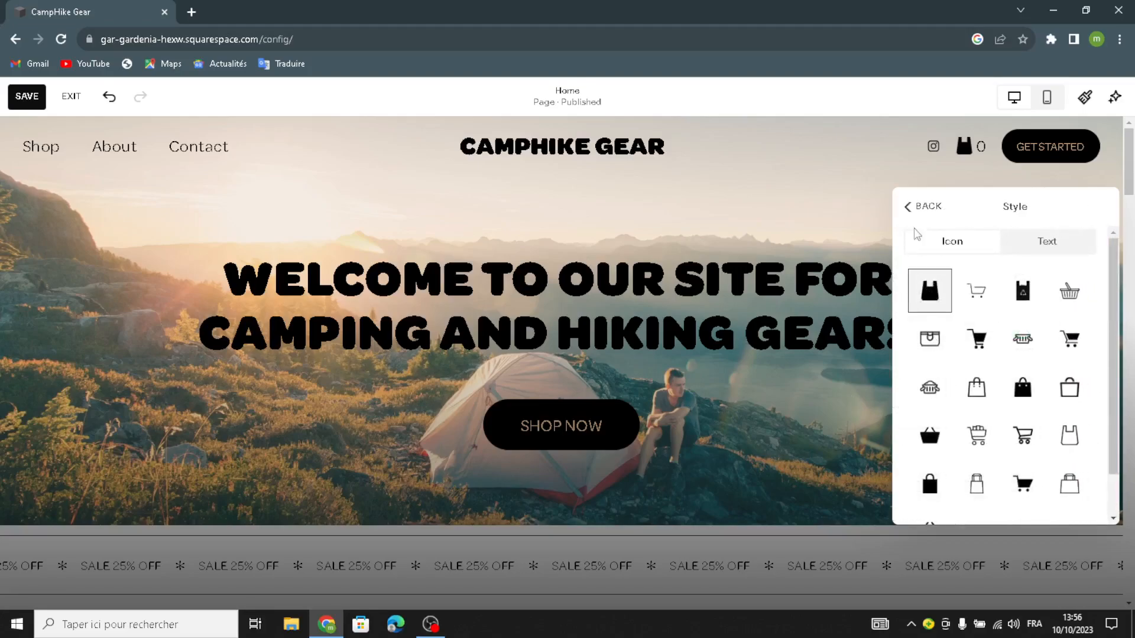
pyautogui.click(906, 206)
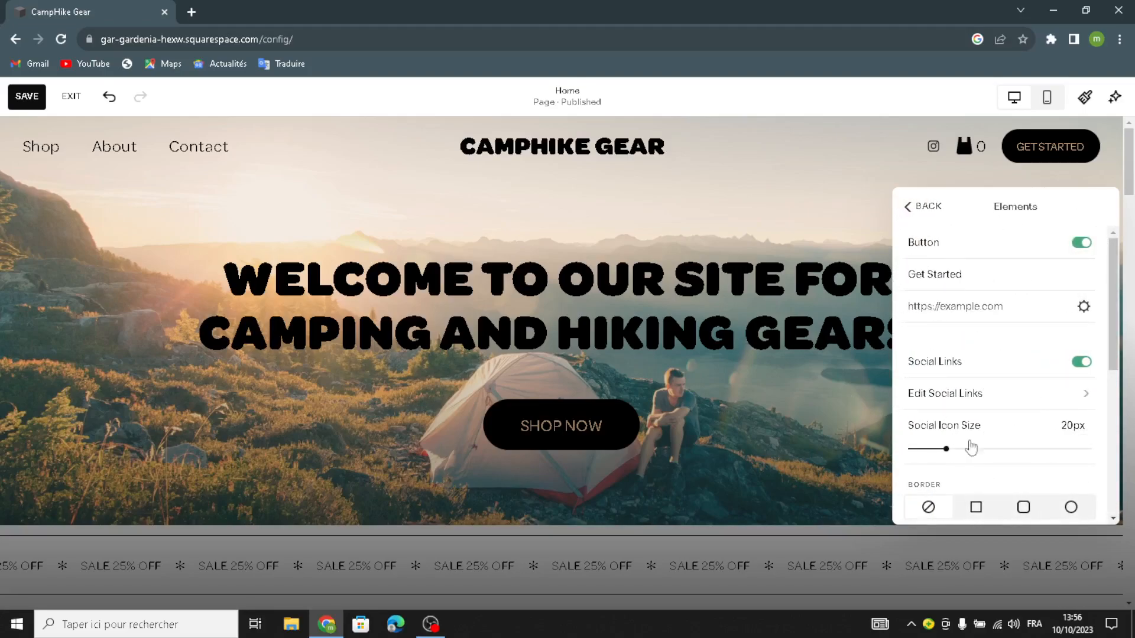
# - Examine the site header's global style settings and close the header editor
pyautogui.click(910, 206)
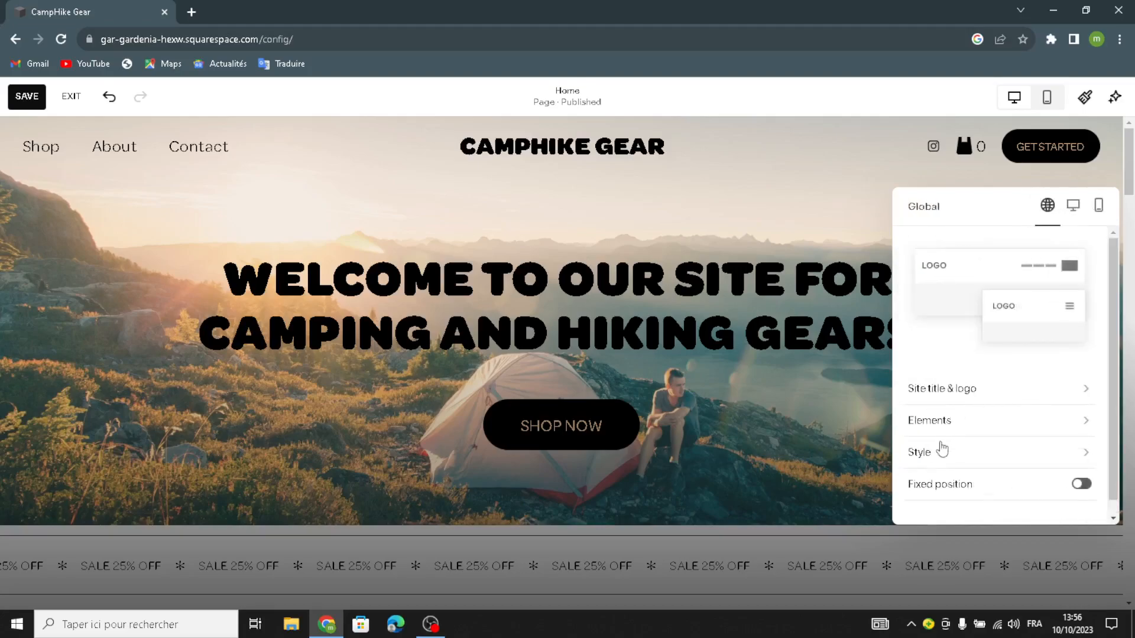
pyautogui.click(936, 462)
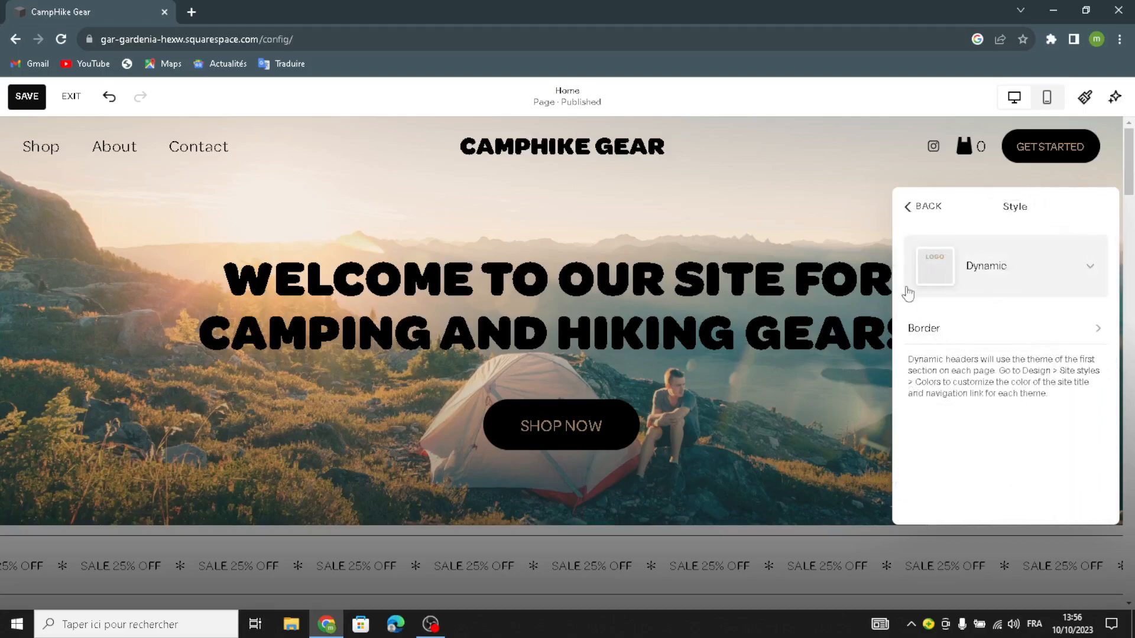
pyautogui.click(929, 209)
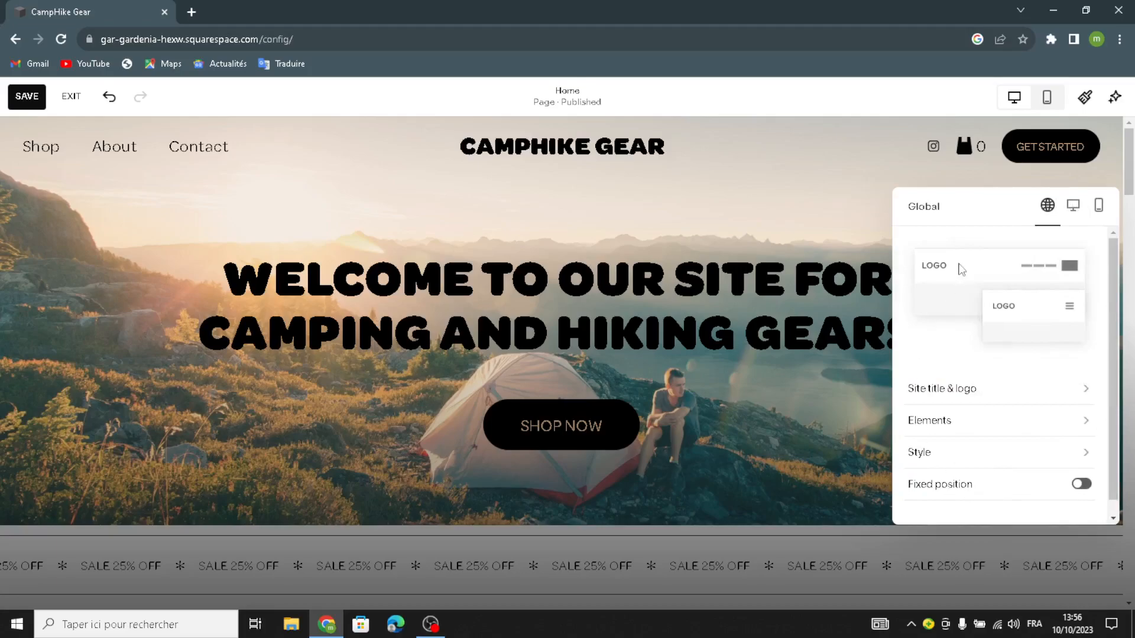
pyautogui.click(832, 203)
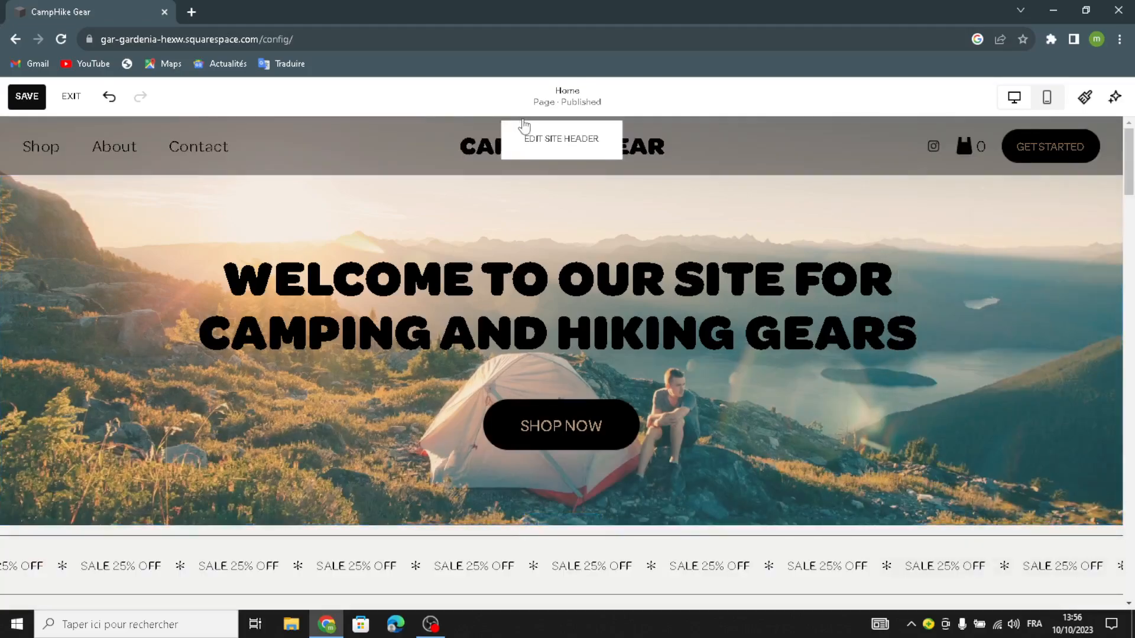
# - Set the desktop header's vertical padding to 1.8vw and element spacing to 2.4vw, and slightly increase its link spacing
pyautogui.click(528, 126)
pyautogui.click(1071, 213)
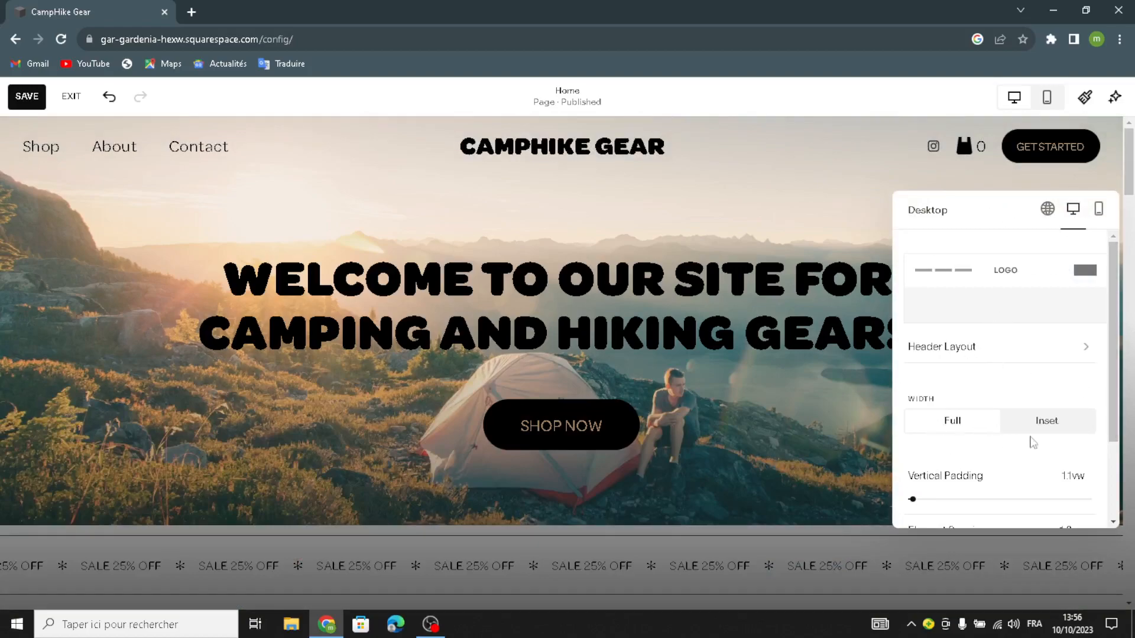
pyautogui.scroll(-1, 943, 461)
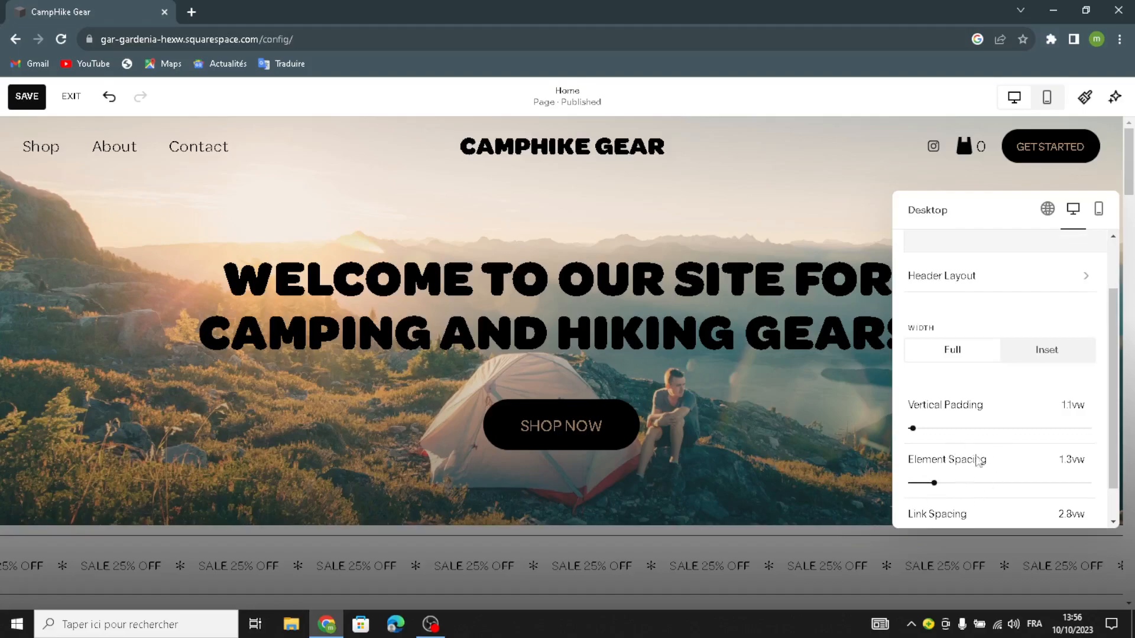
pyautogui.scroll(-1, 932, 484)
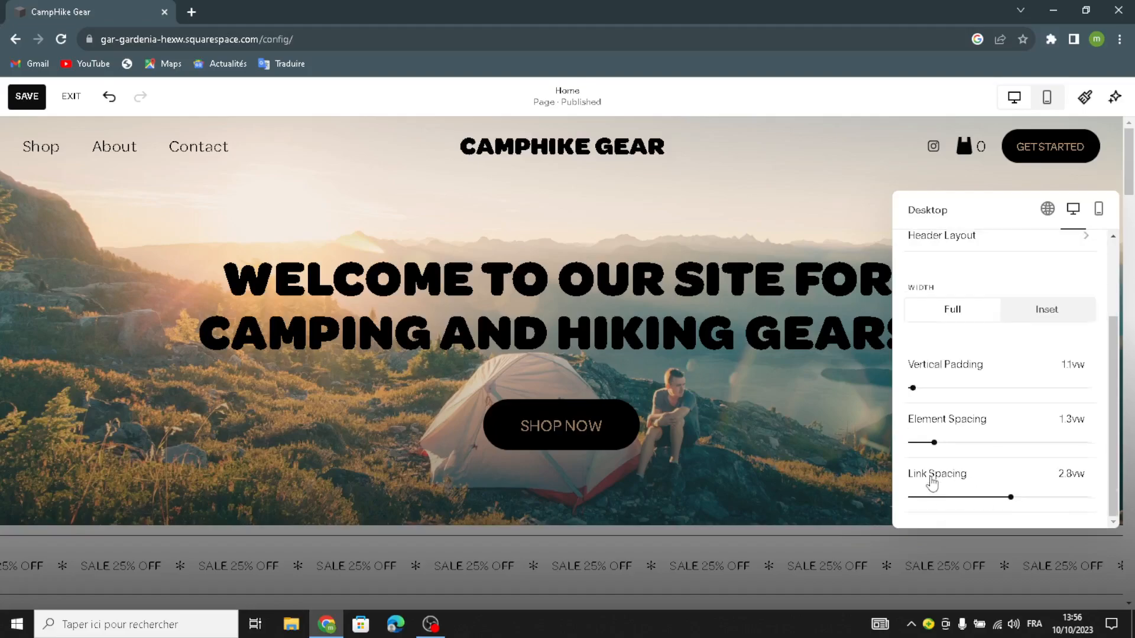
pyautogui.click(925, 388)
pyautogui.moveTo(934, 442); pyautogui.dragTo(953, 442)
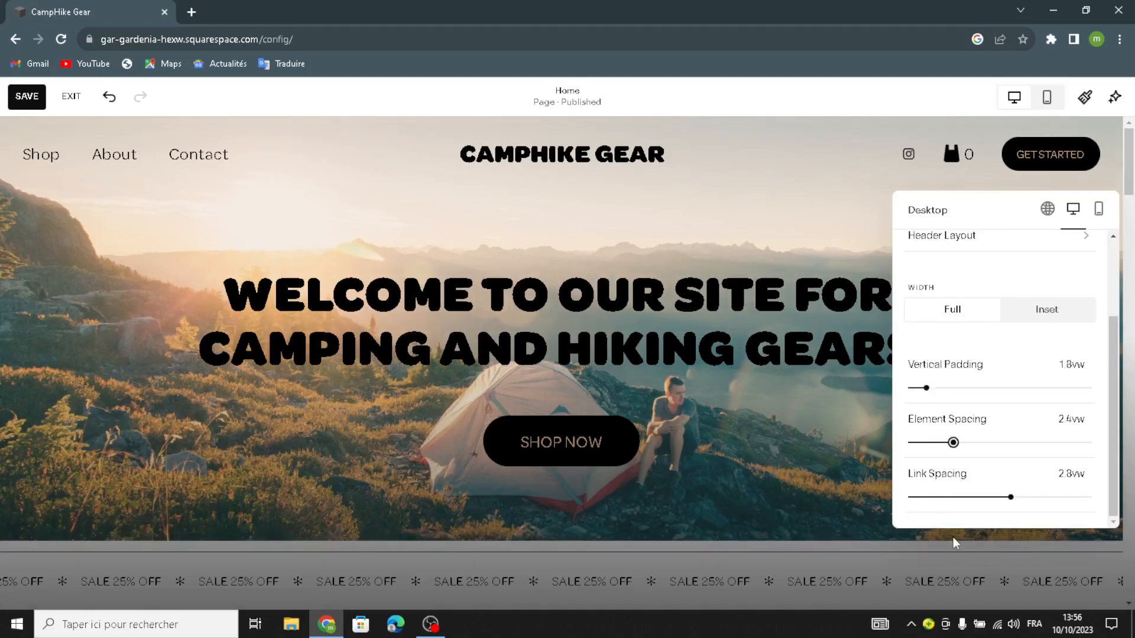
pyautogui.moveTo(1010, 497); pyautogui.dragTo(1017, 495)
pyautogui.click(785, 475)
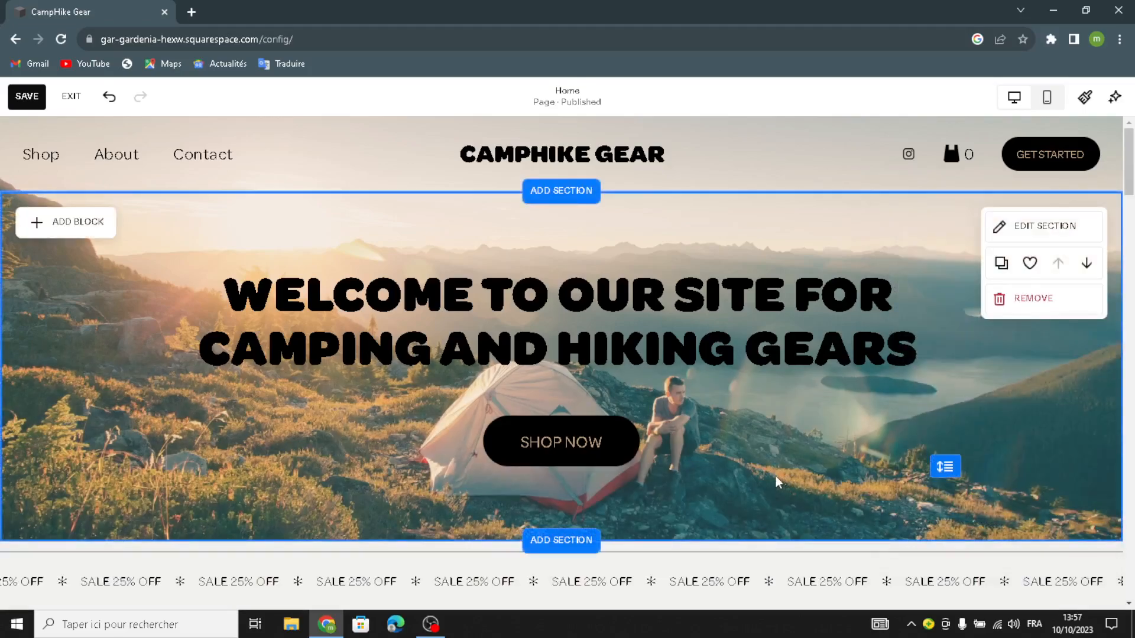